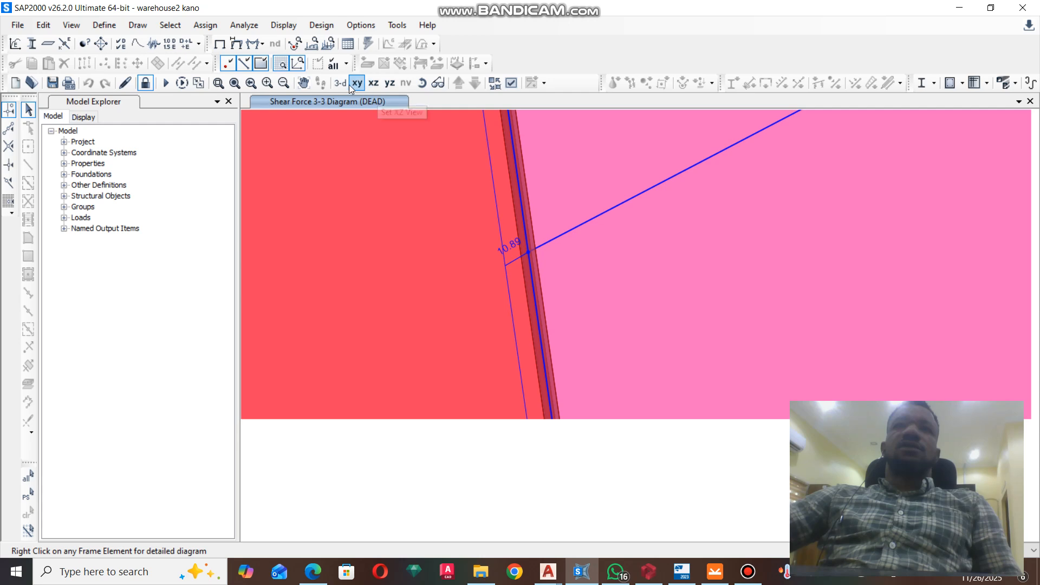
Show the whole warehouse in the 3-D view and apply the general display options with the Extrude view type
click(340, 82)
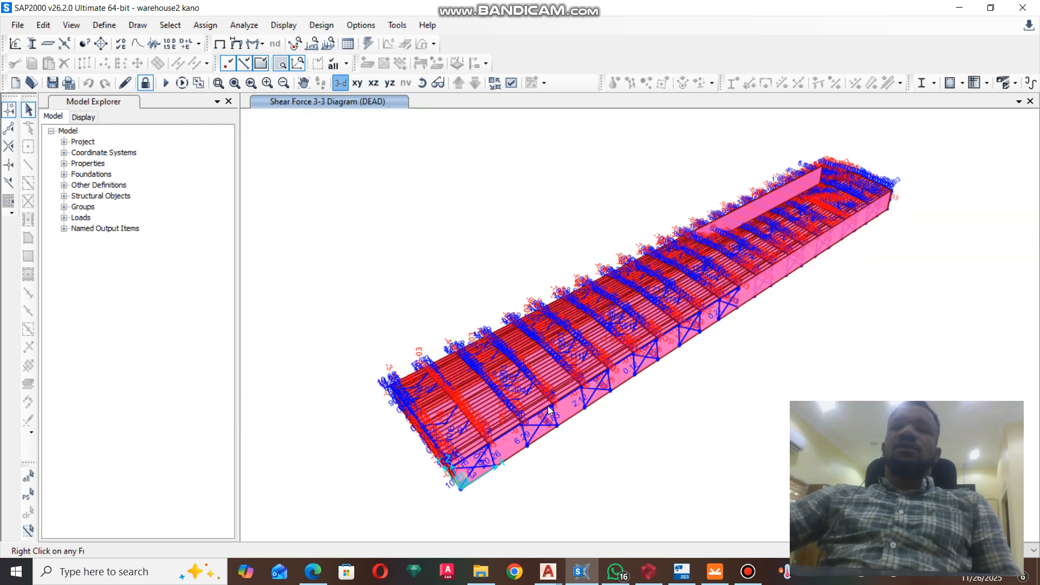
scroll(581, 448, down, 4)
scroll(519, 371, up, 6)
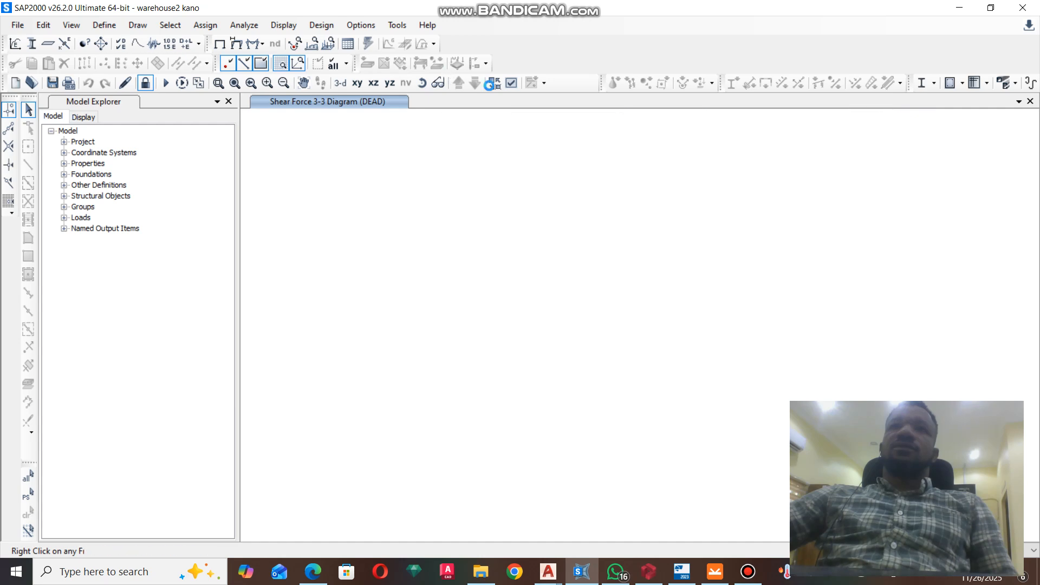
click(511, 84)
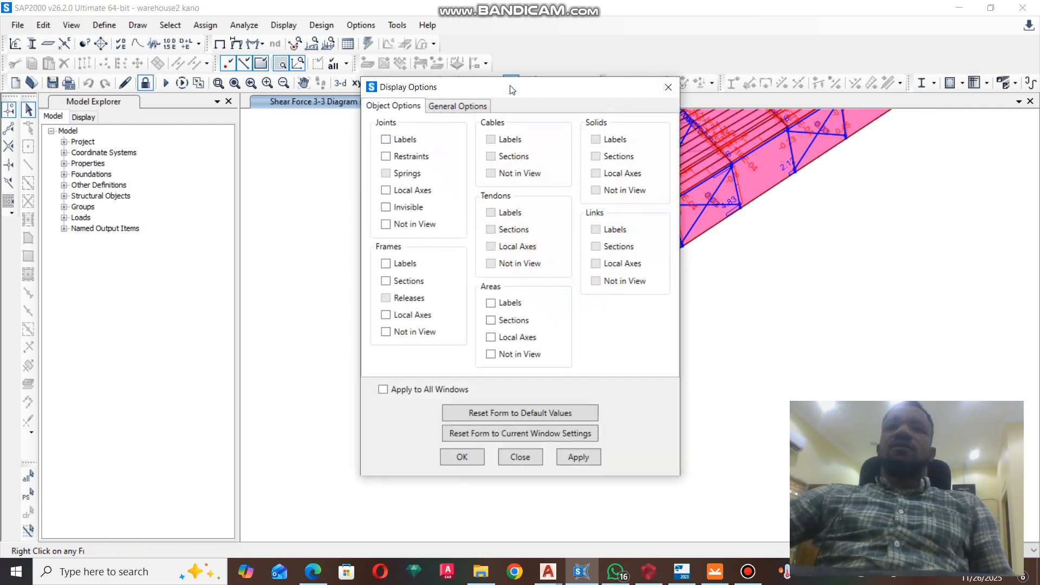
click(455, 107)
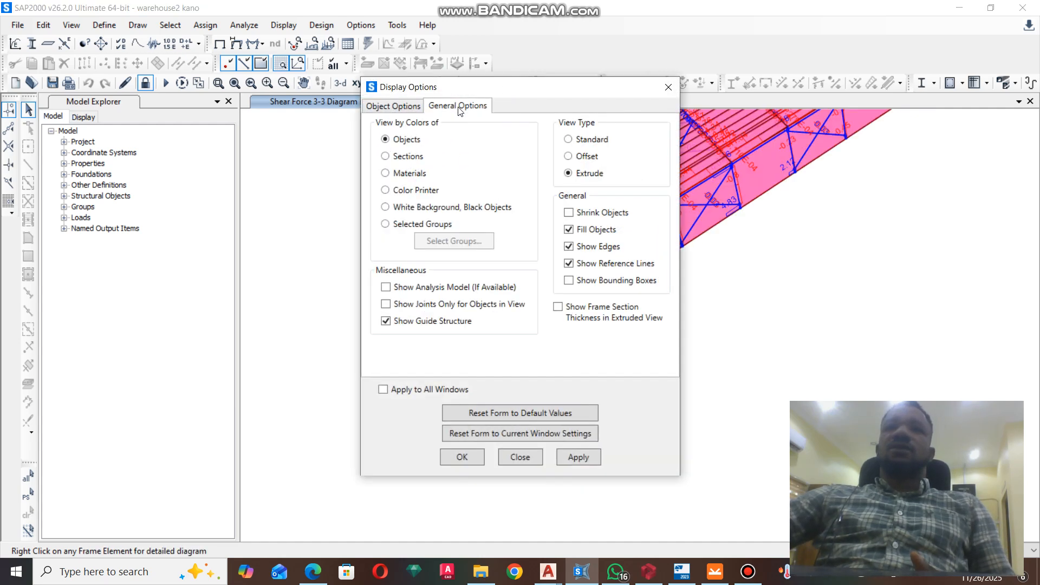
click(580, 457)
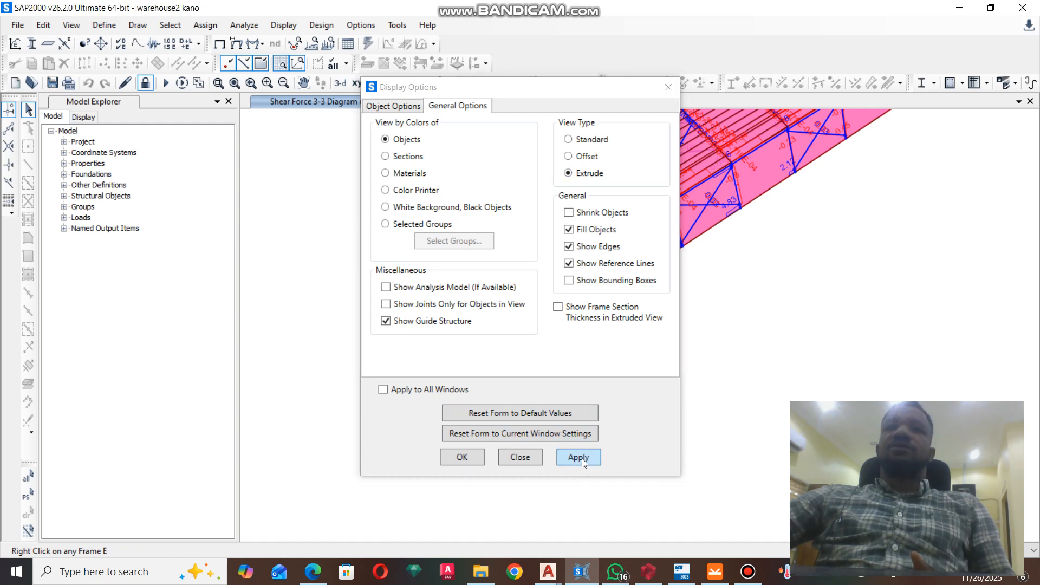
click(475, 462)
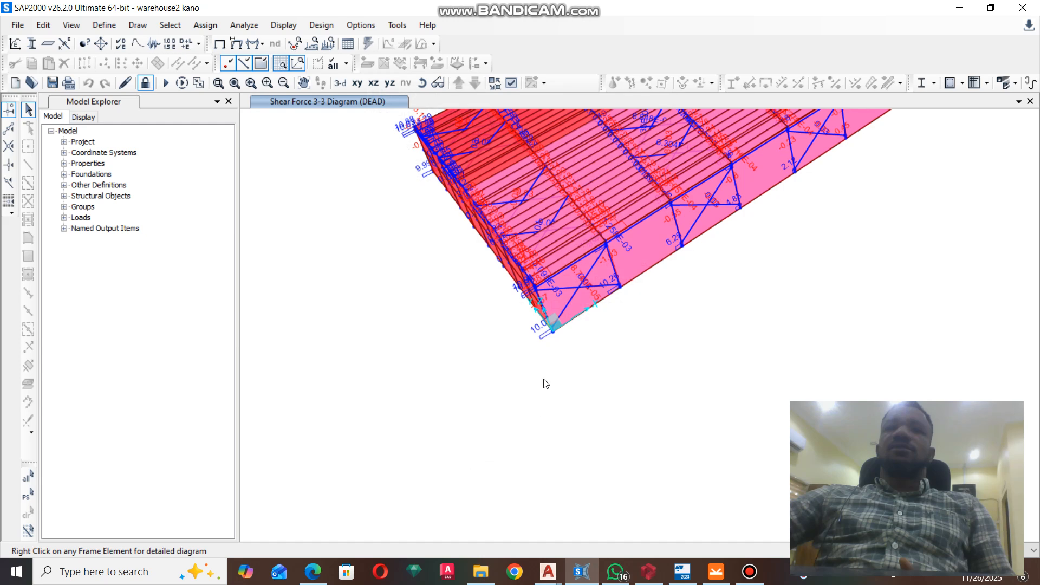
Unlock the warehouse model and accept deleting its analysis results
click(145, 86)
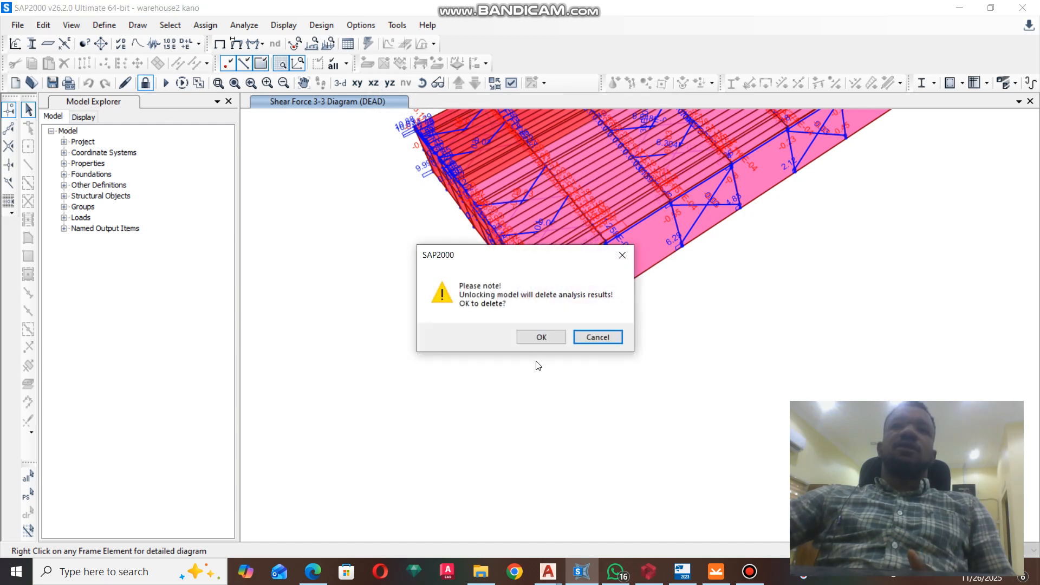
click(542, 335)
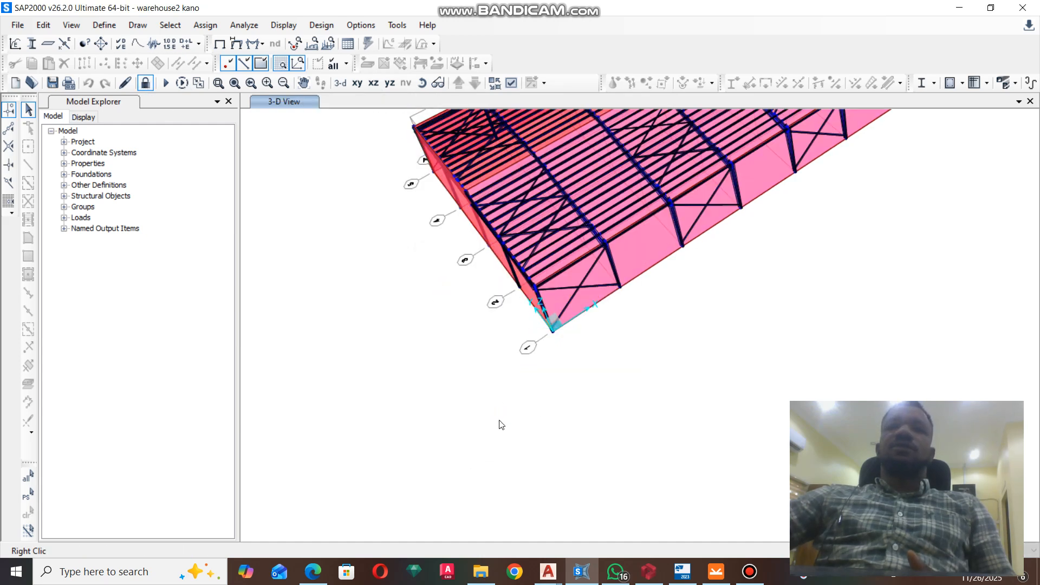
Examine the warehouse frames, roof members and gable end in a rotated 3-D view
scroll(598, 265, down, 2)
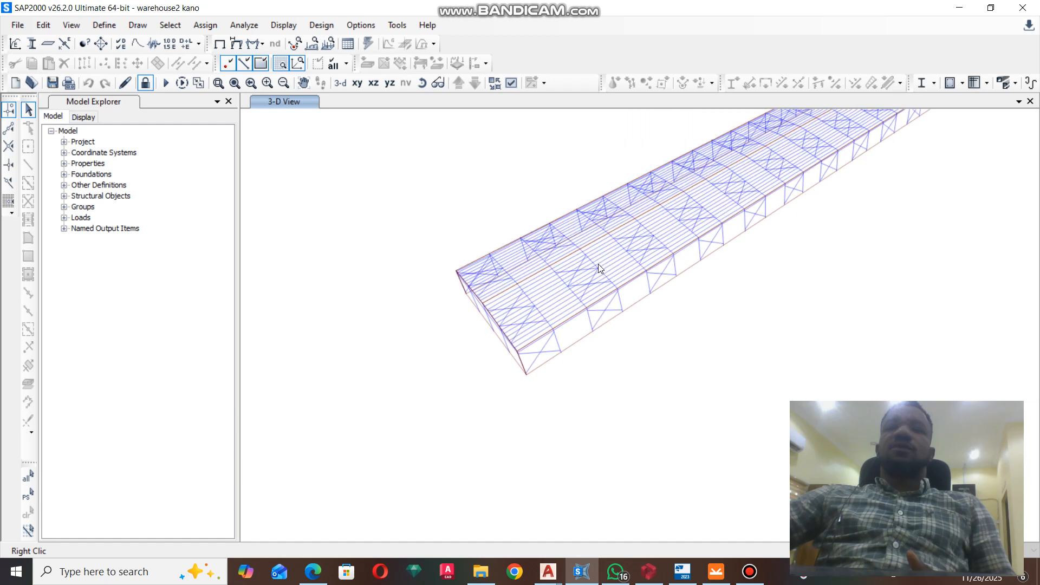
scroll(598, 265, up, 1)
scroll(592, 413, up, 1)
scroll(710, 491, up, 1)
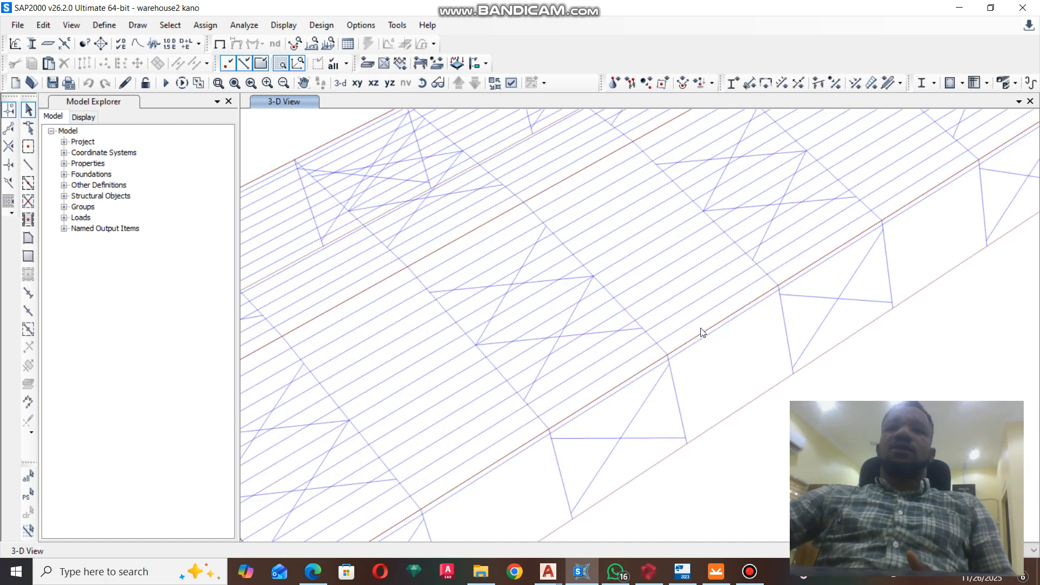
scroll(699, 330, down, 4)
click(422, 83)
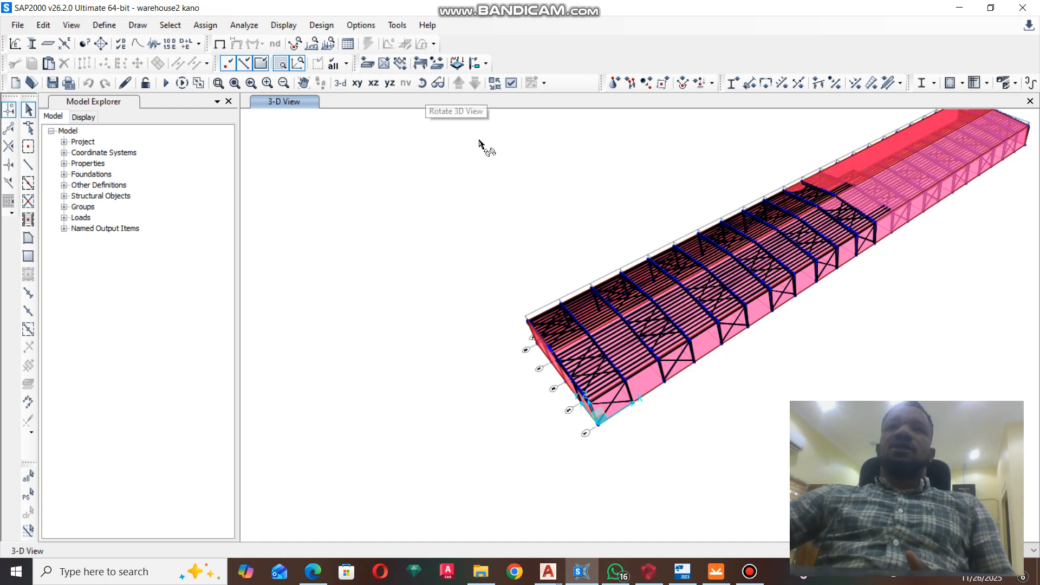
drag(643, 420, 737, 369)
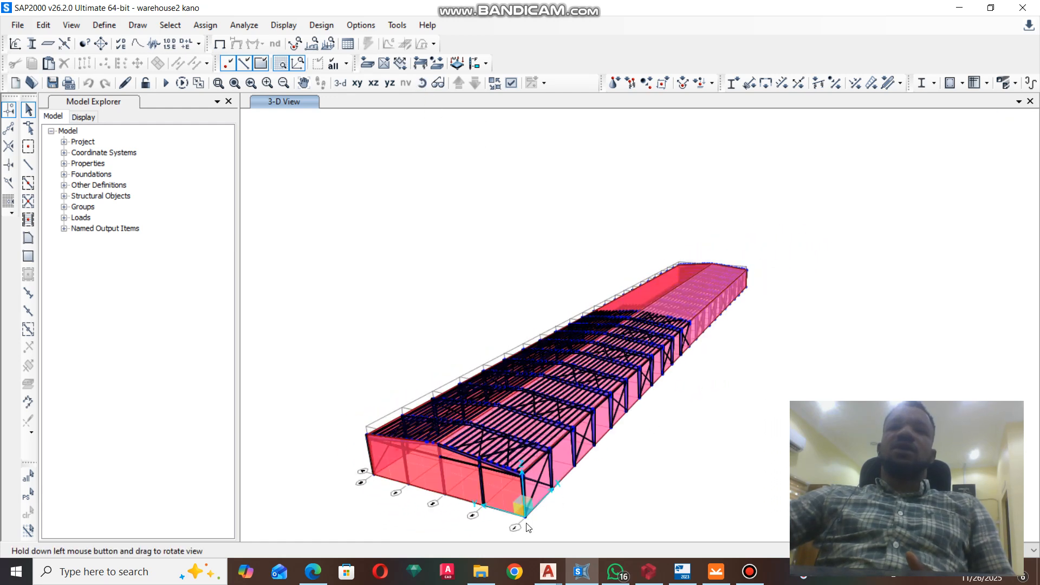
scroll(478, 523, up, 10)
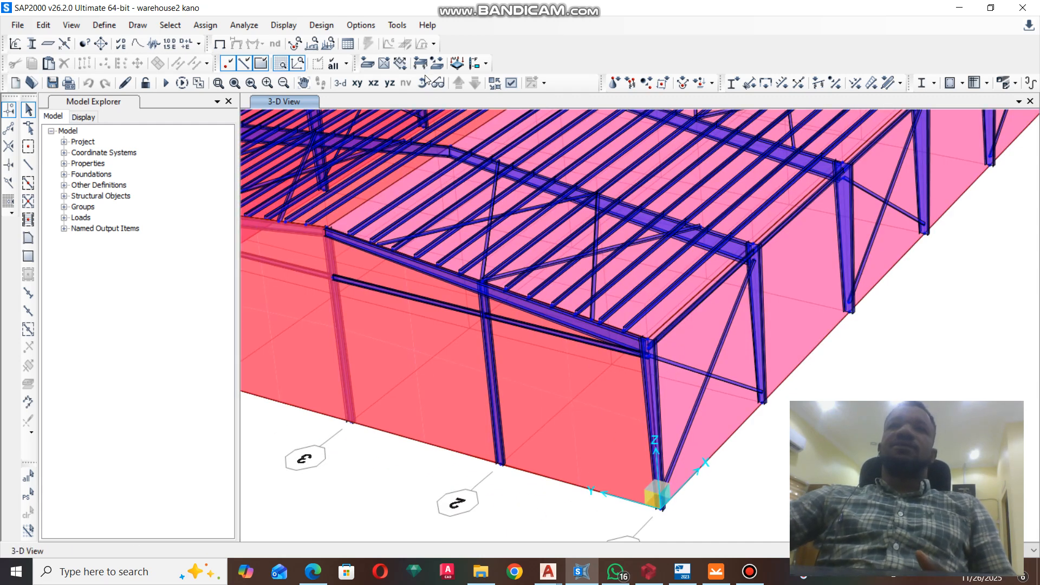
Examine the Y-Z frame elevations at X=108, X=132 and X=0, and the complete building in 3-D
click(395, 82)
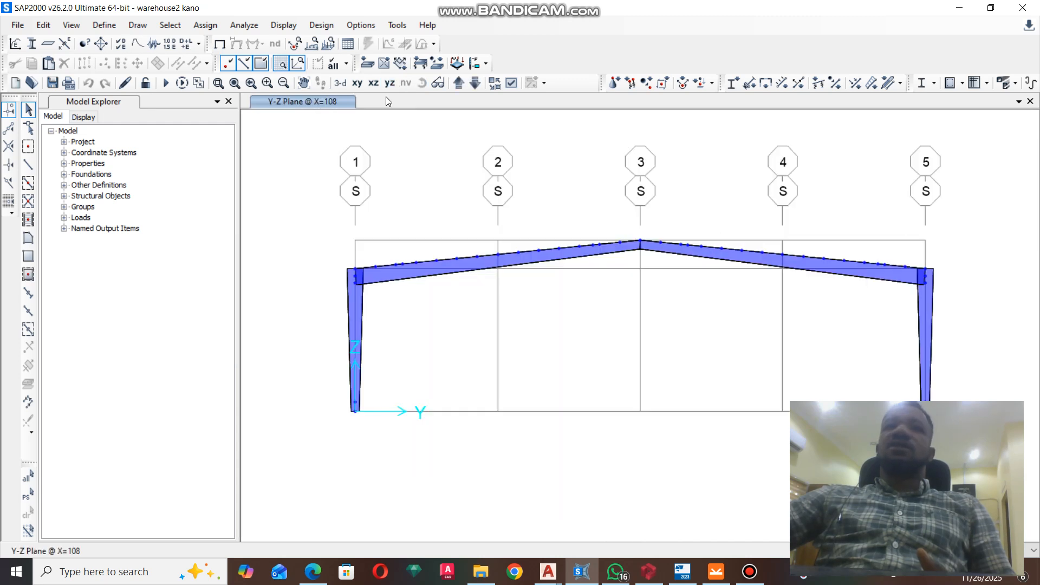
click(459, 83)
click(459, 83)
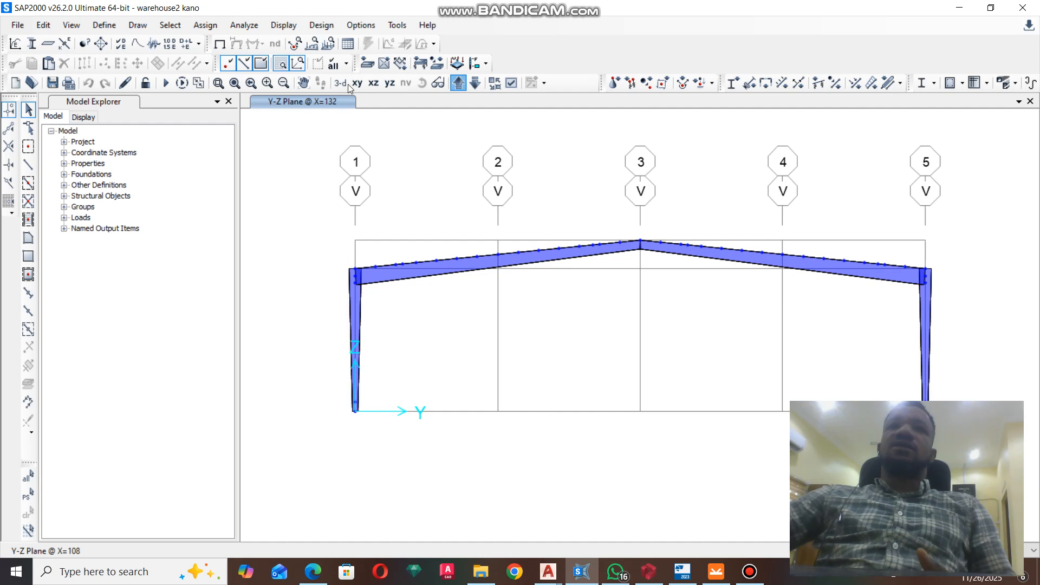
click(390, 82)
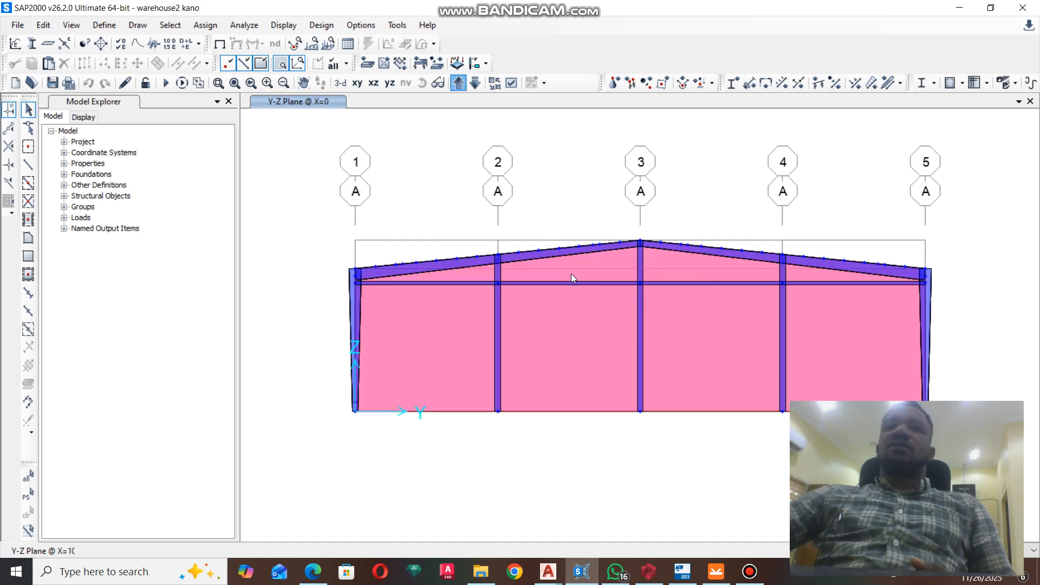
click(341, 83)
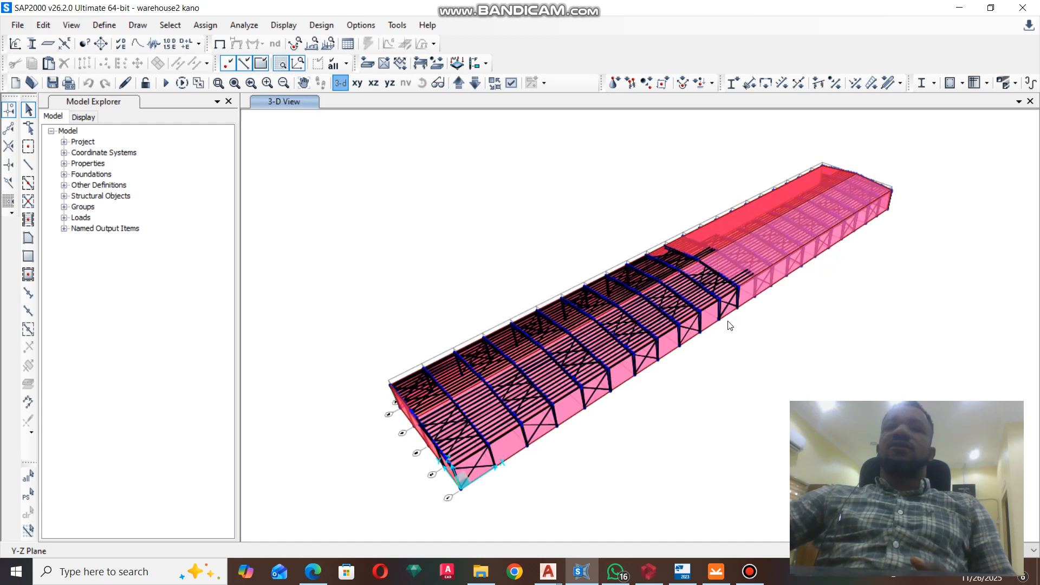
scroll(789, 291, up, 3)
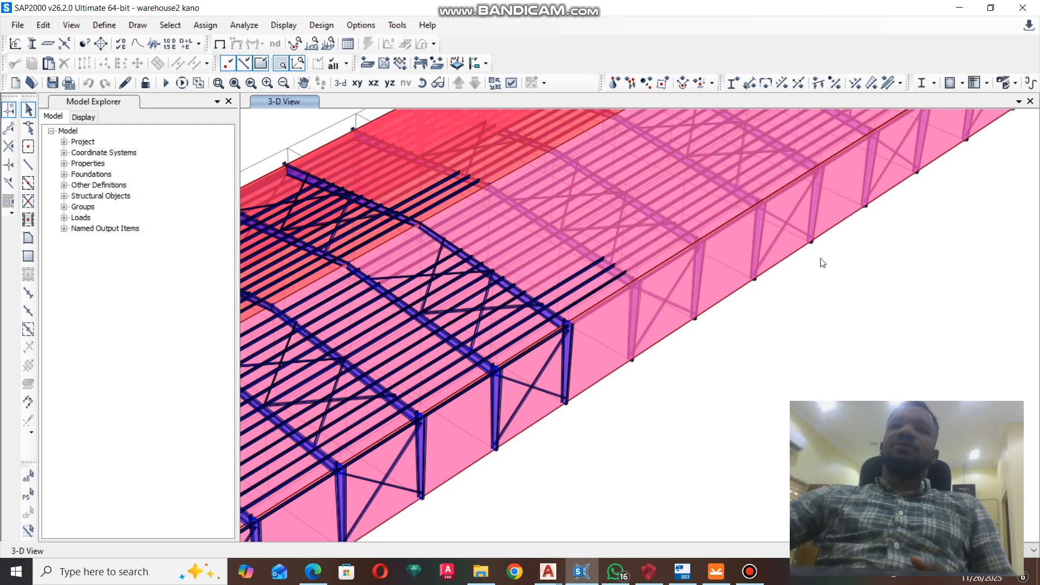
scroll(896, 227, down, 5)
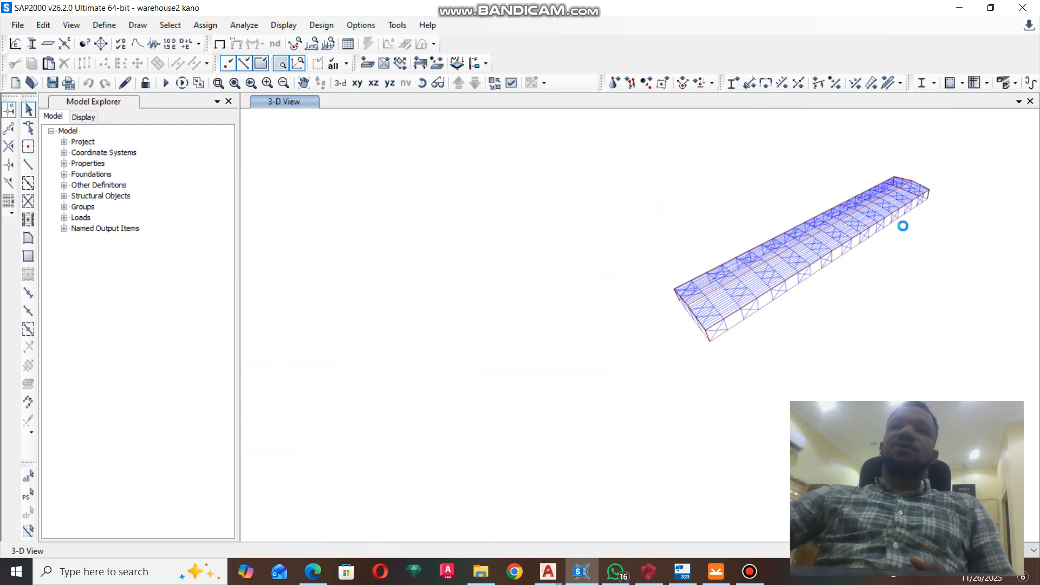
scroll(905, 231, up, 8)
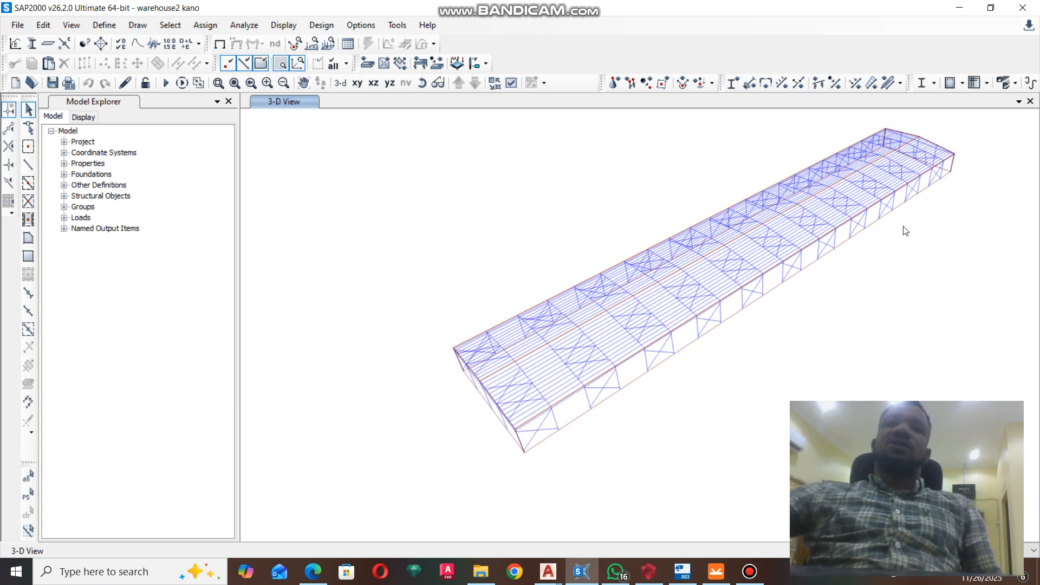
scroll(606, 160, down, 6)
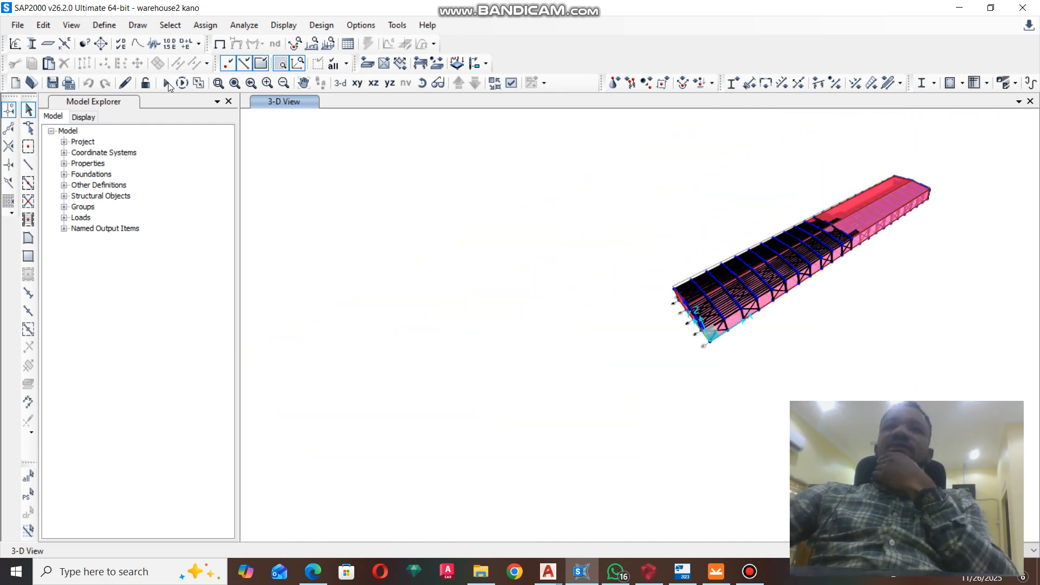
Run the analysis for the DEAD, LIVE and WIND load cases
click(166, 83)
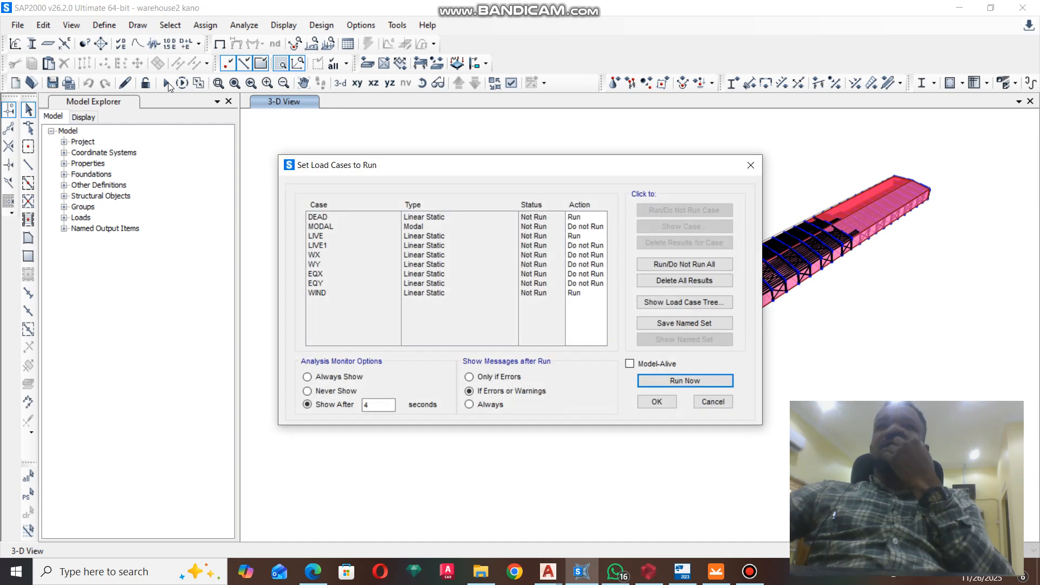
click(687, 381)
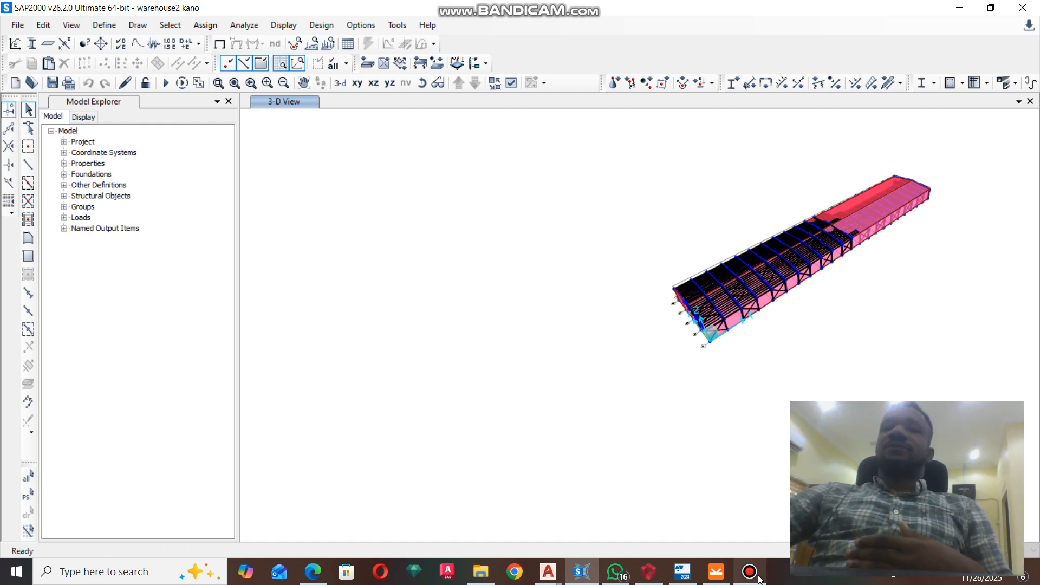
mouse_move(758, 578)
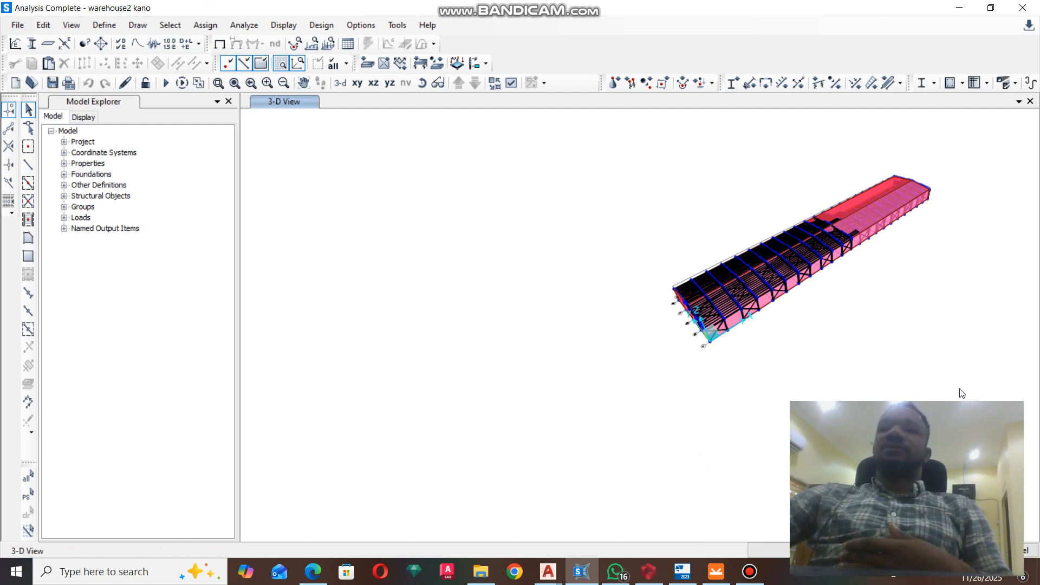
click(750, 573)
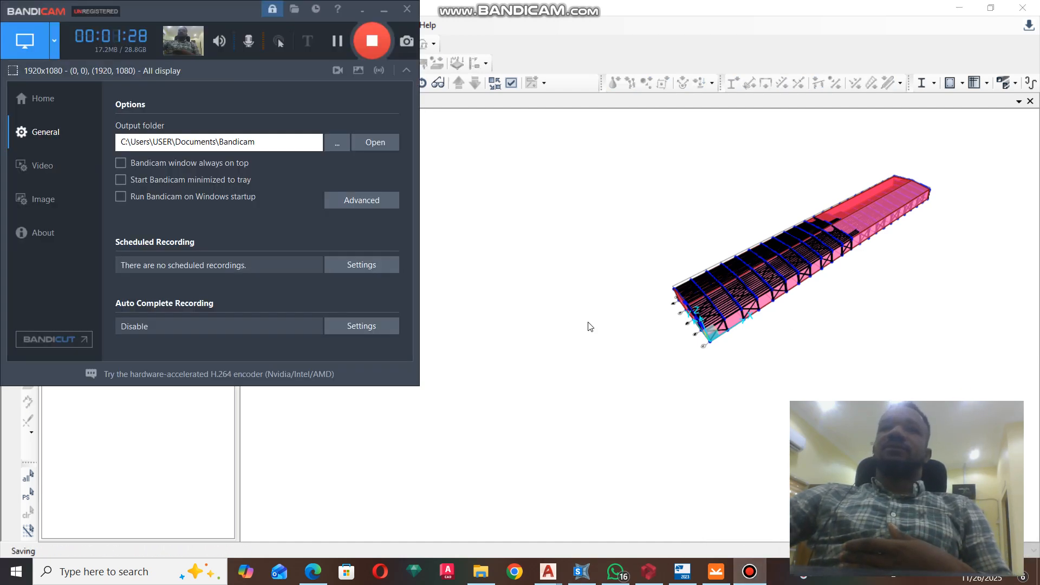
click(384, 9)
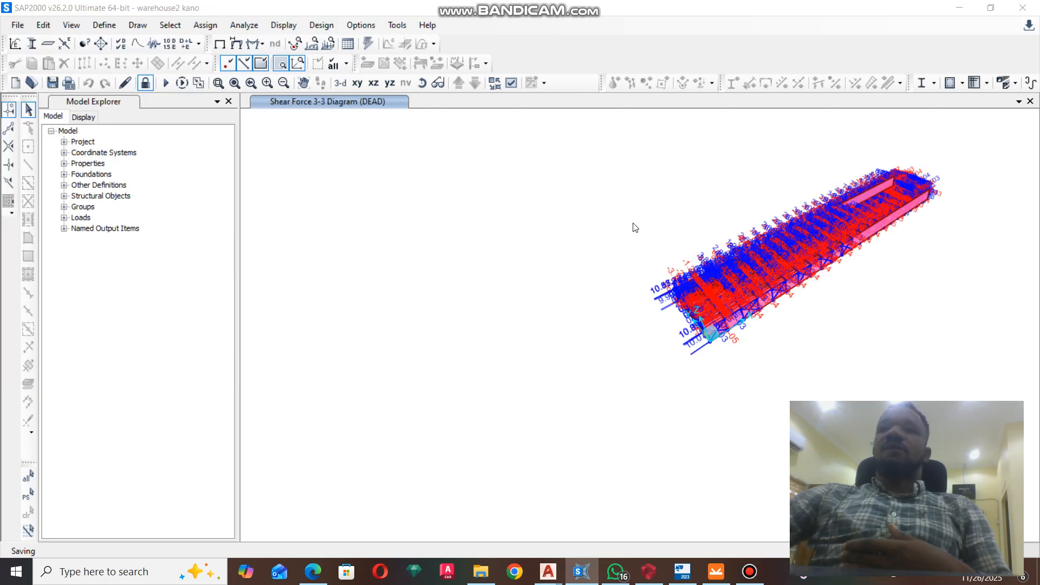
Switch the analysed model from the 3-D view to a Y-Z elevation of a single portal frame
scroll(773, 298, up, 4)
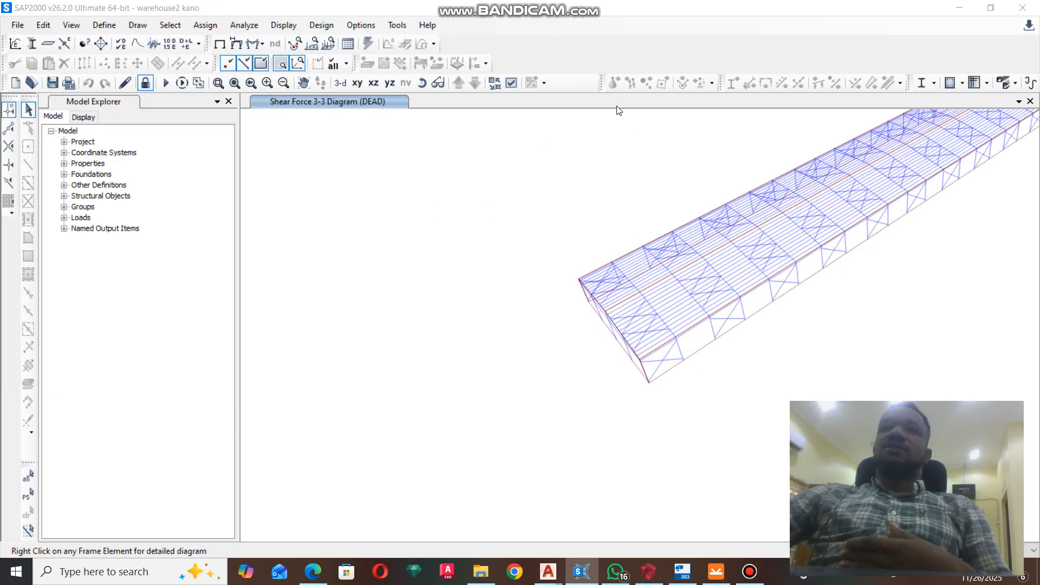
click(422, 82)
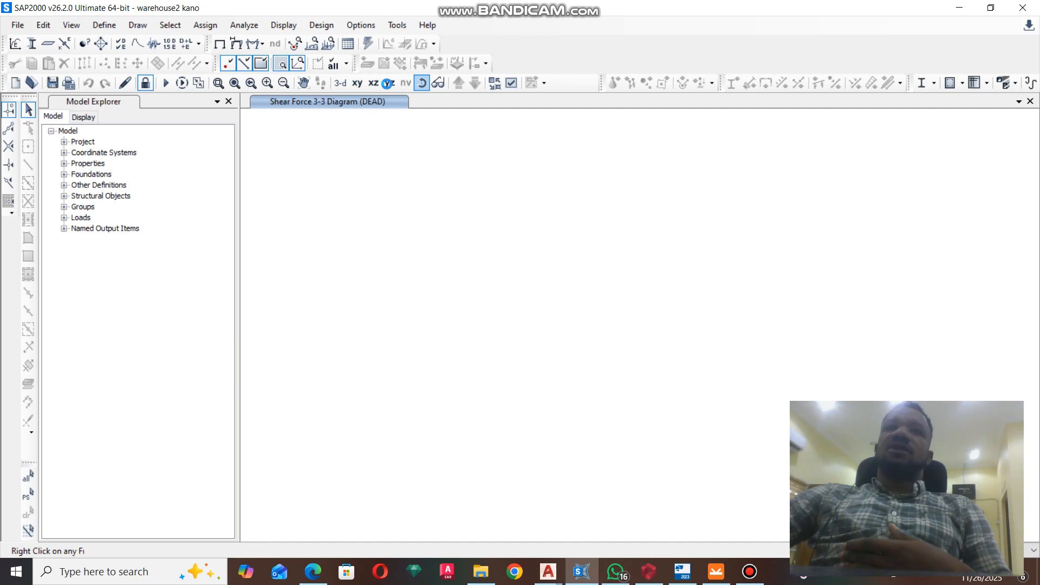
click(389, 82)
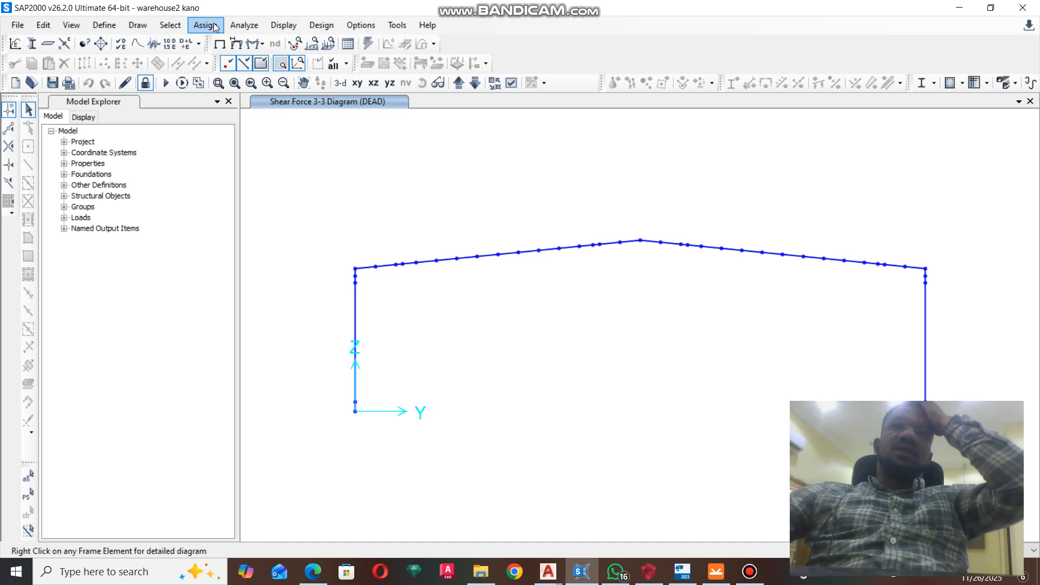
Display the axial force diagram with values on the portal frame for the DEAD case, using automatic scaling
click(284, 25)
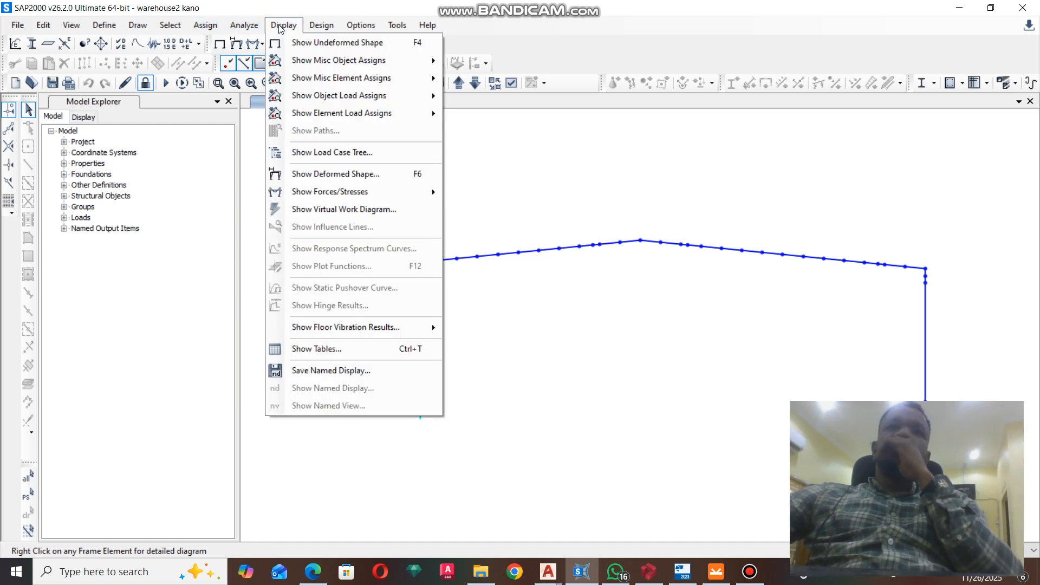
mouse_move(398, 191)
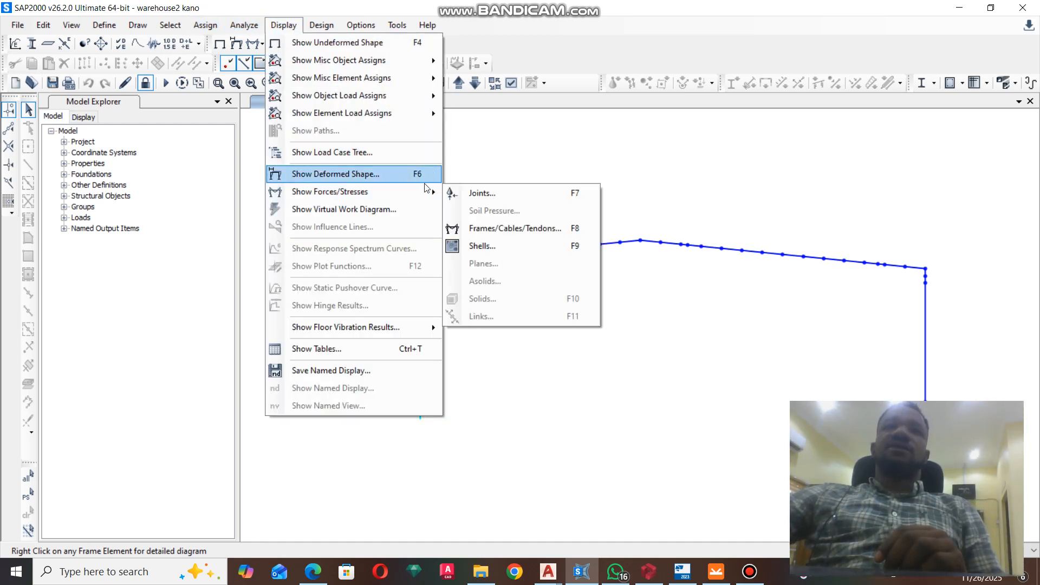
click(518, 227)
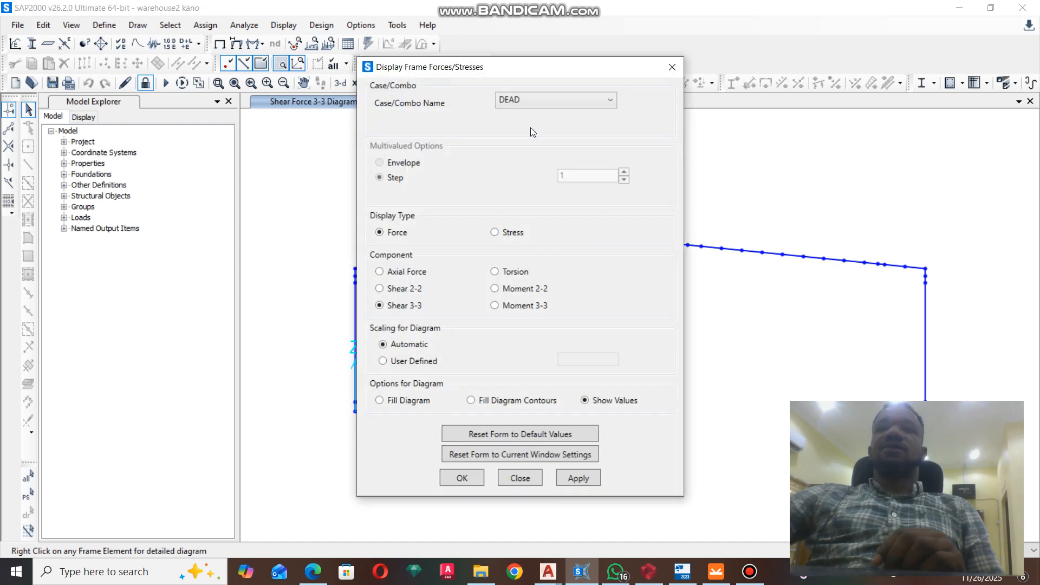
drag(563, 75, 271, 45)
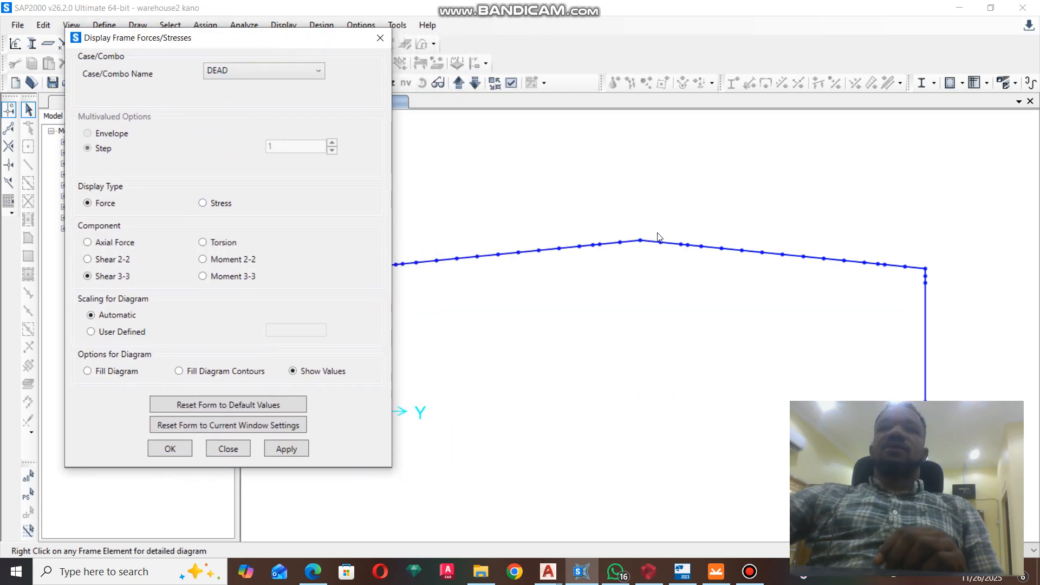
drag(359, 41, 303, 39)
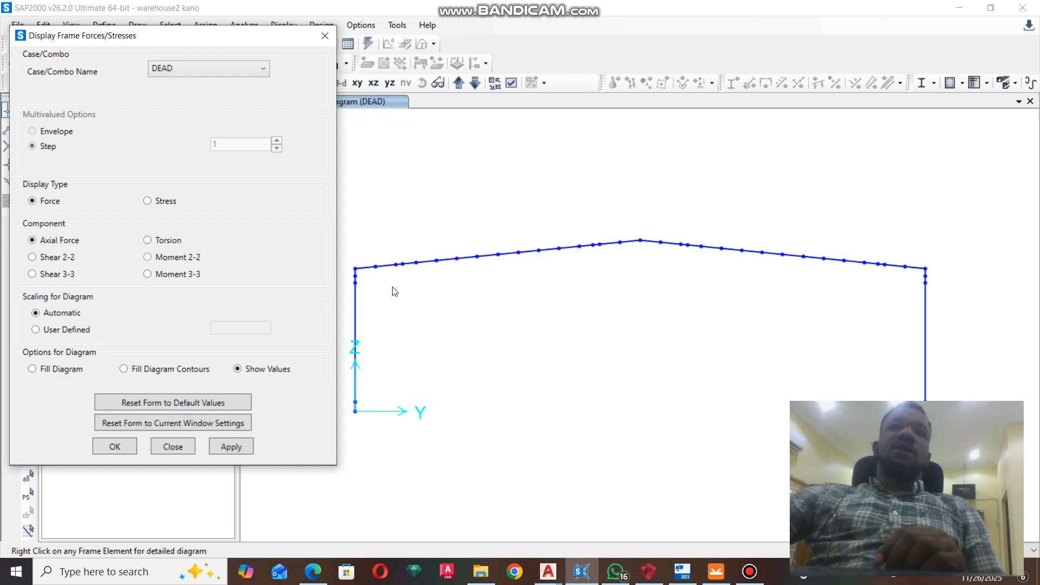
click(230, 449)
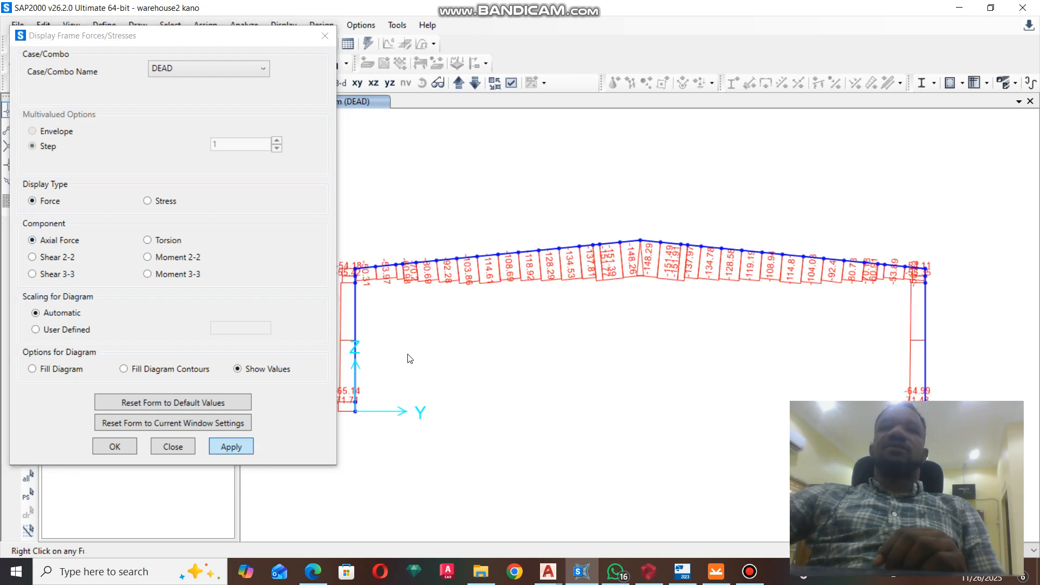
Examine the axial force values along the rafters near the ridge and across the whole portal frame
scroll(650, 264, up, 4)
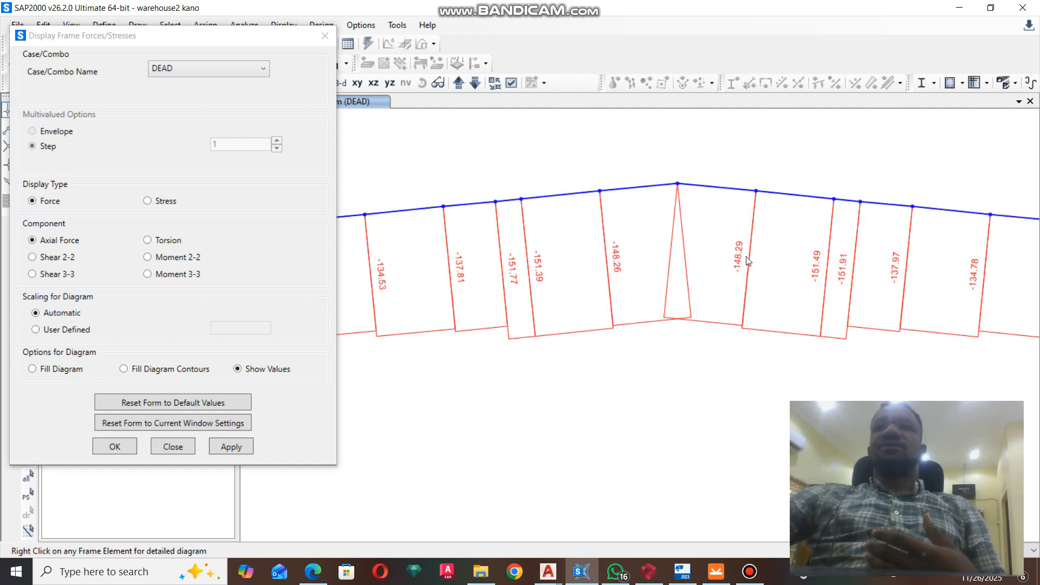
scroll(794, 196, down, 3)
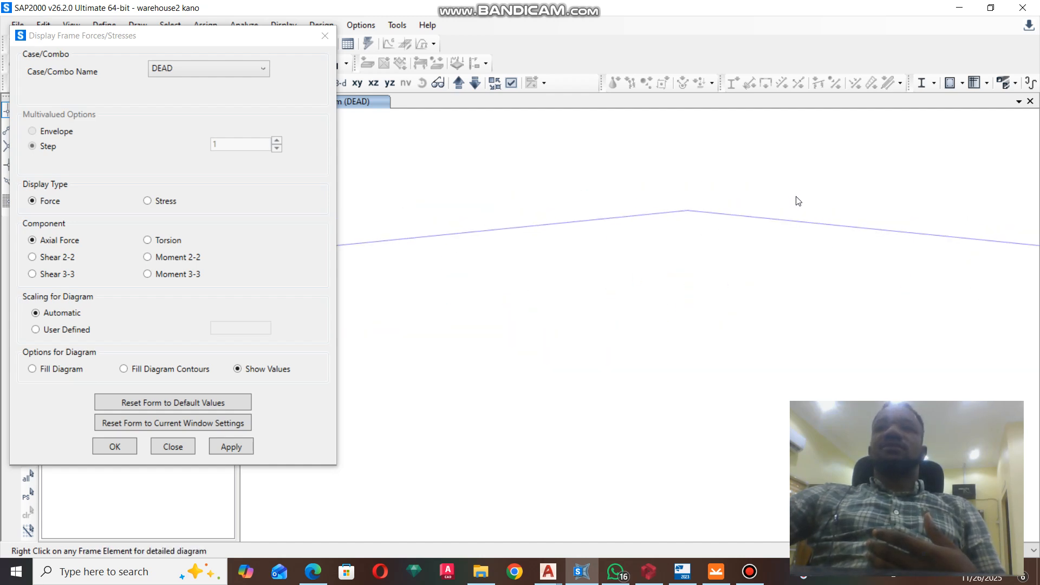
scroll(798, 201, down, 4)
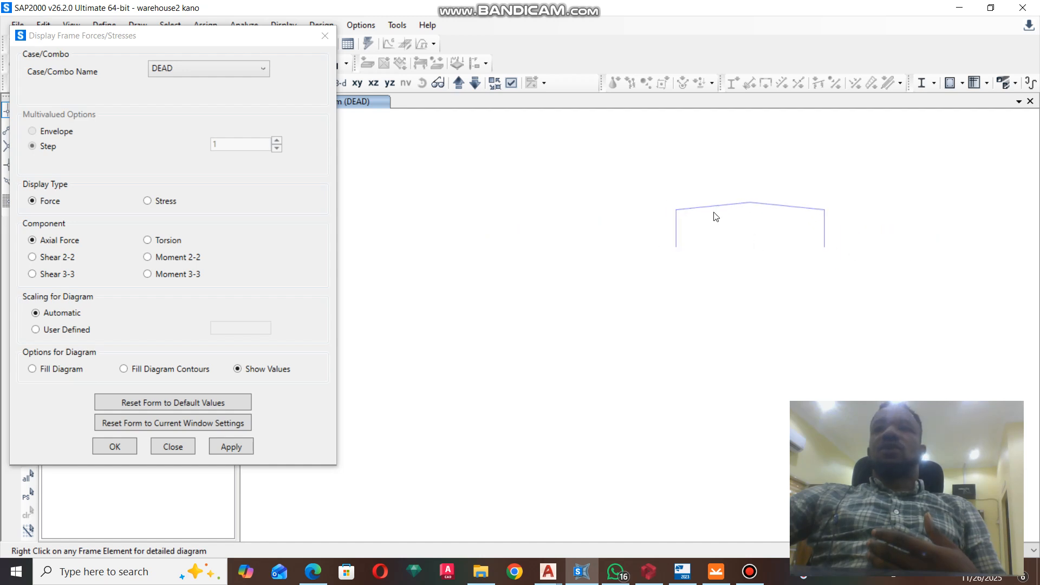
scroll(715, 217, down, 2)
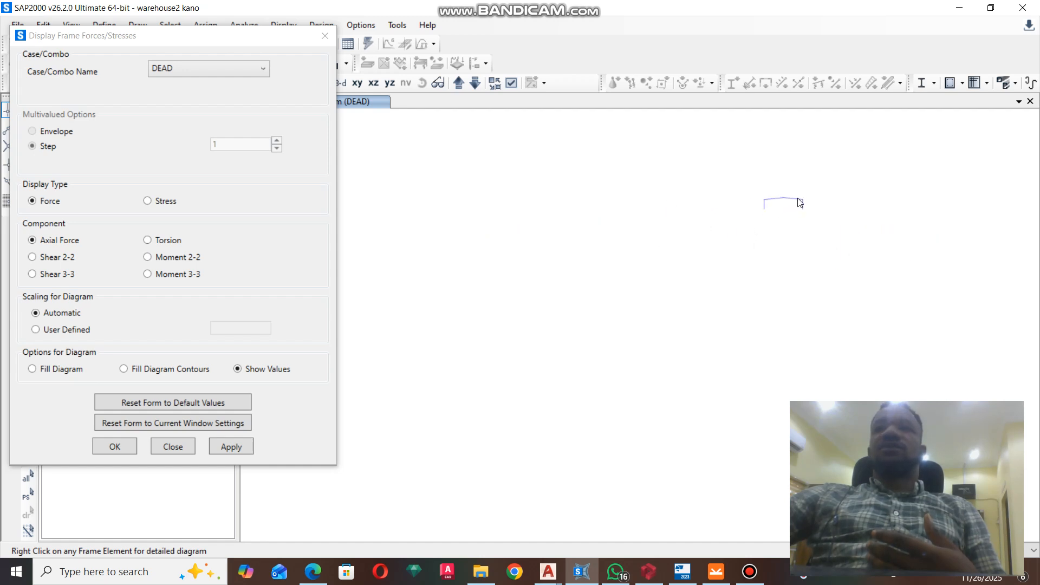
scroll(800, 199, up, 4)
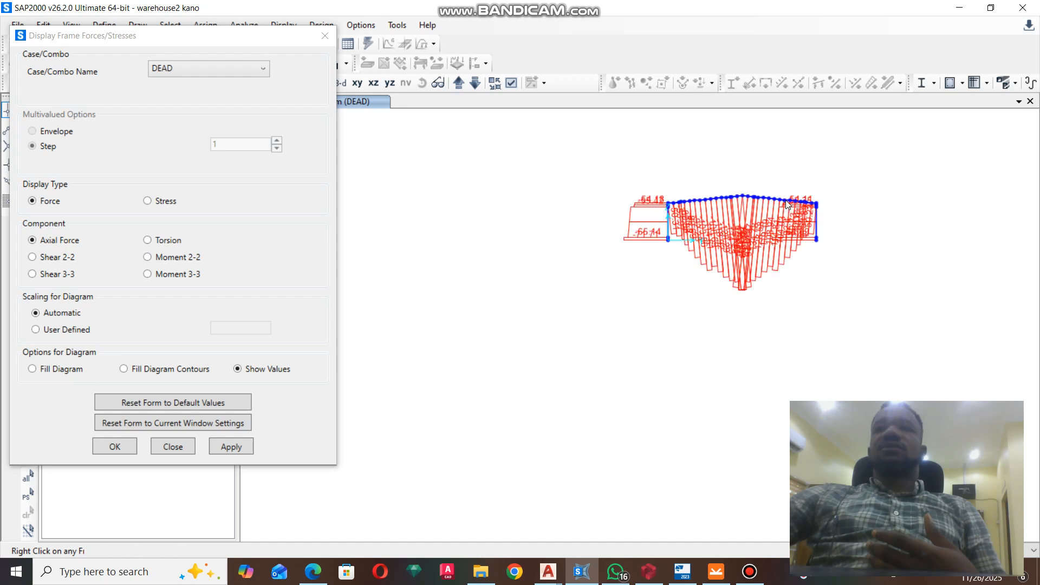
scroll(788, 204, up, 3)
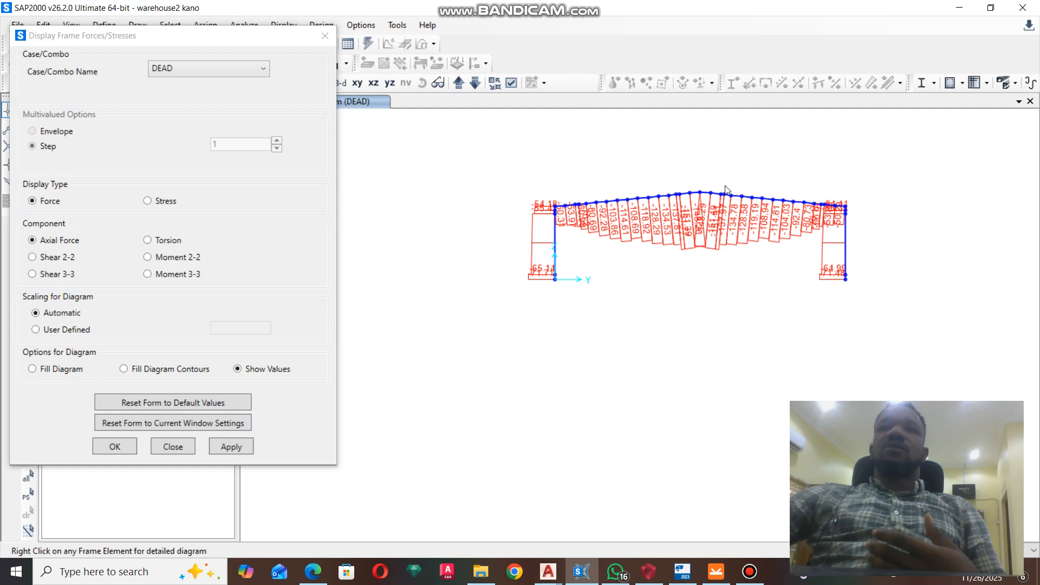
scroll(727, 189, up, 3)
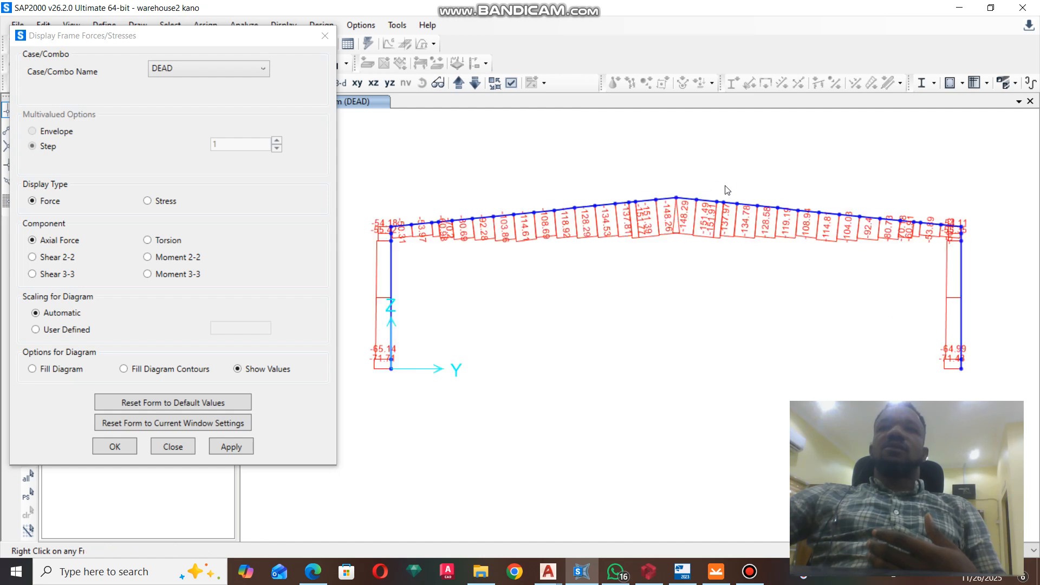
Display the Shear 2-2 and Shear 3-3 force diagrams on the portal frame for the DEAD case
click(52, 261)
click(226, 447)
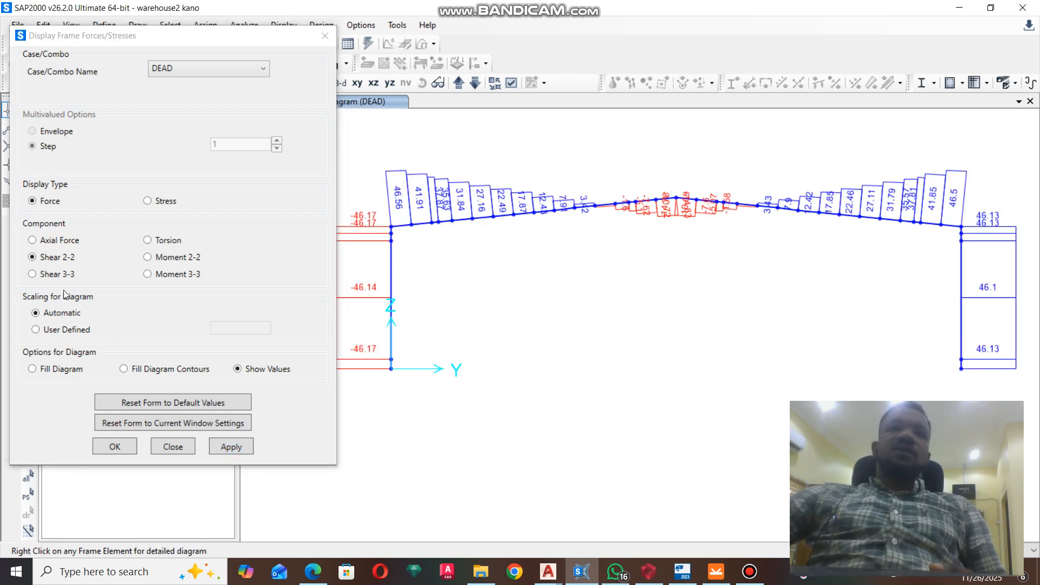
click(54, 275)
click(243, 444)
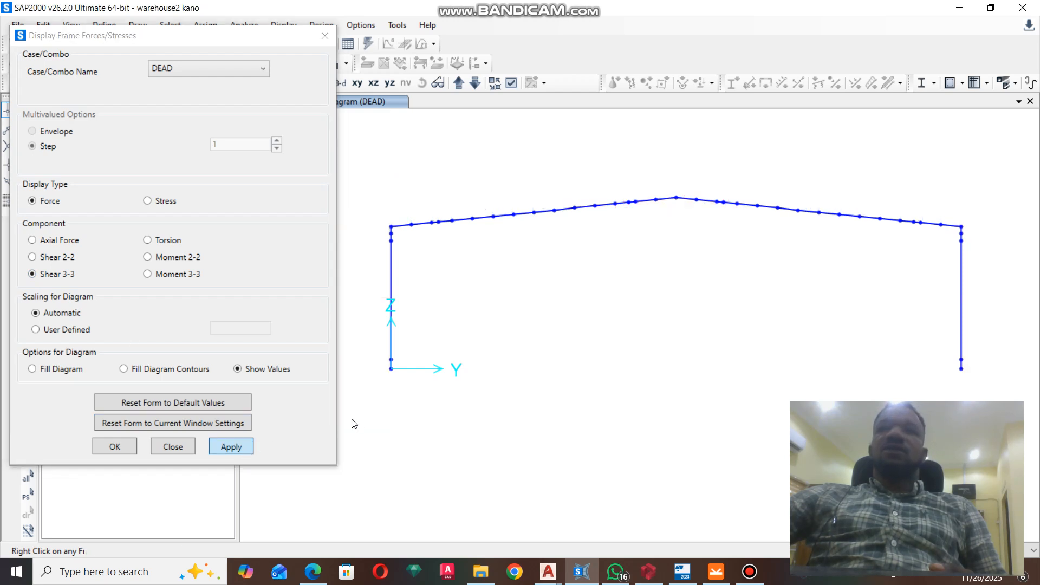
Display the Torsion and Moment 2-2 diagrams on the portal frame for the DEAD case
click(163, 240)
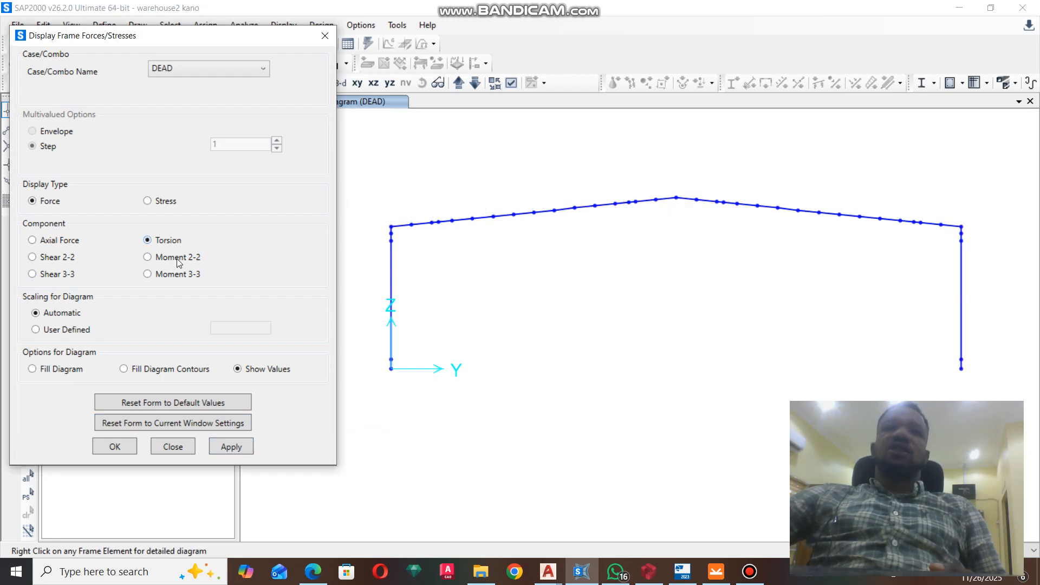
click(231, 447)
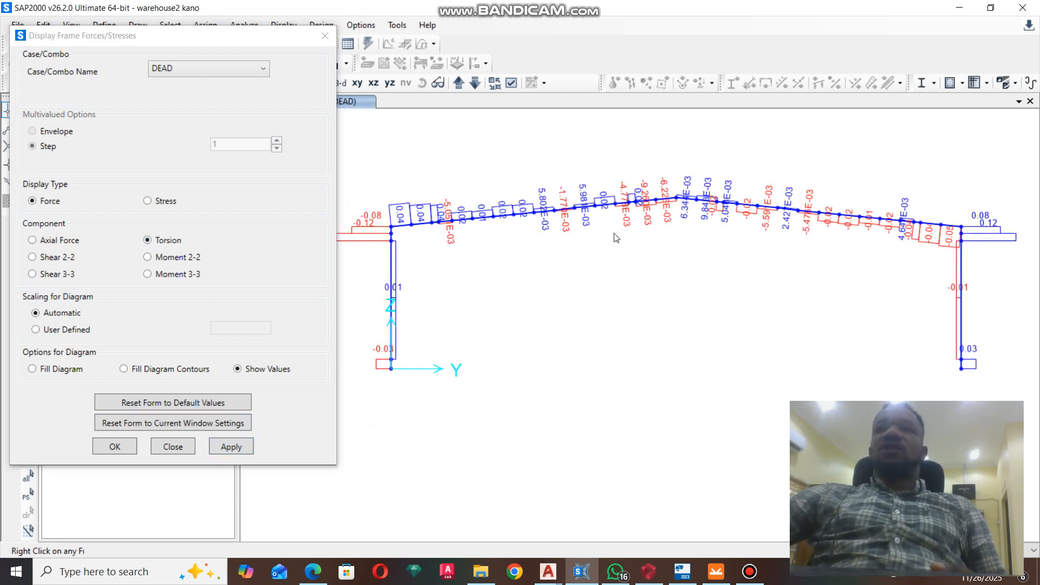
click(167, 263)
click(232, 447)
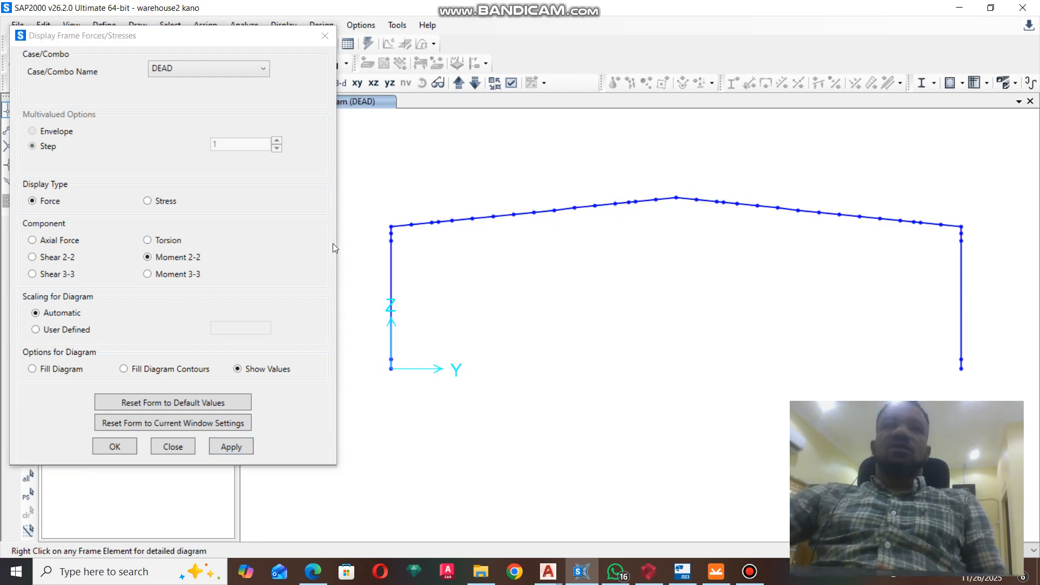
Display the Moment 3-3 diagram on the portal frame for the DEAD case and close the frame forces settings
click(194, 276)
click(242, 453)
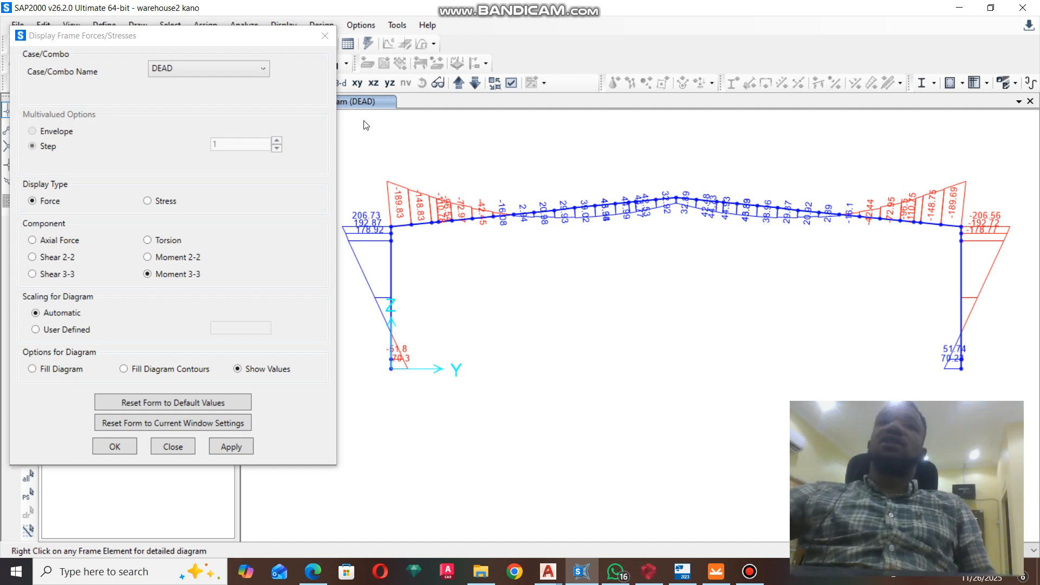
click(325, 38)
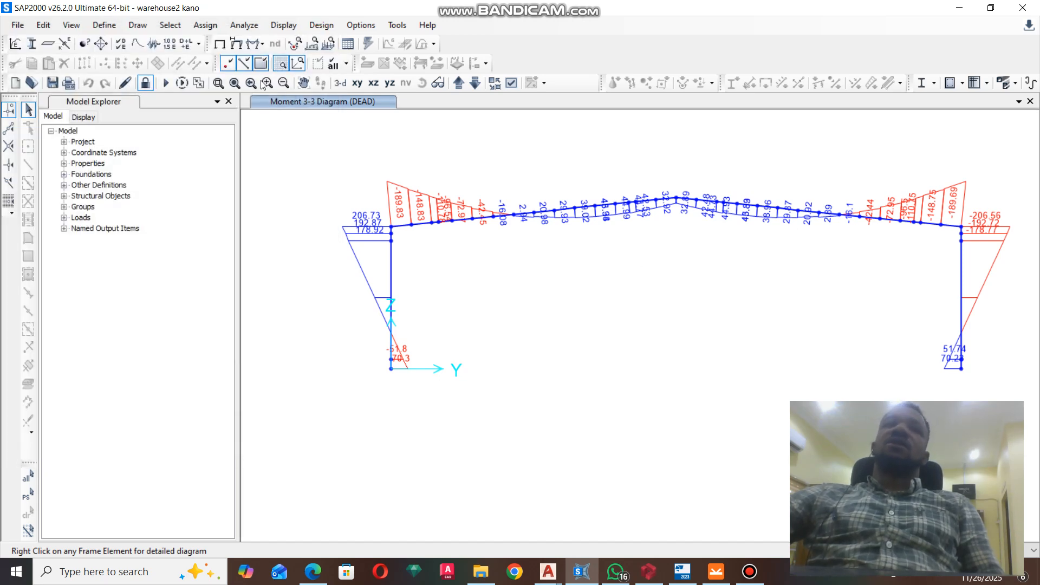
Run the steel frame design check of the structure
click(329, 31)
mouse_move(434, 45)
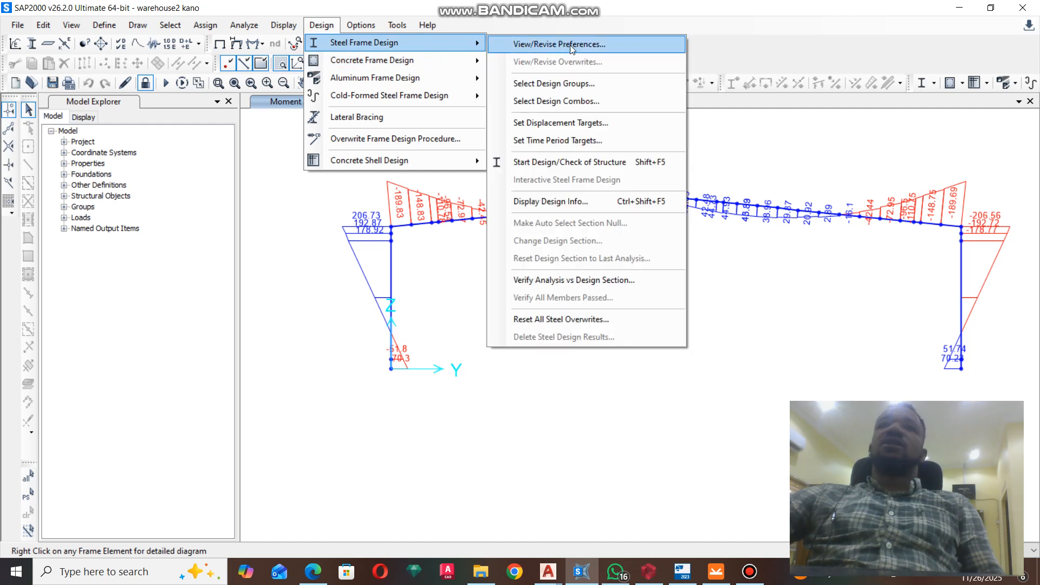
click(624, 167)
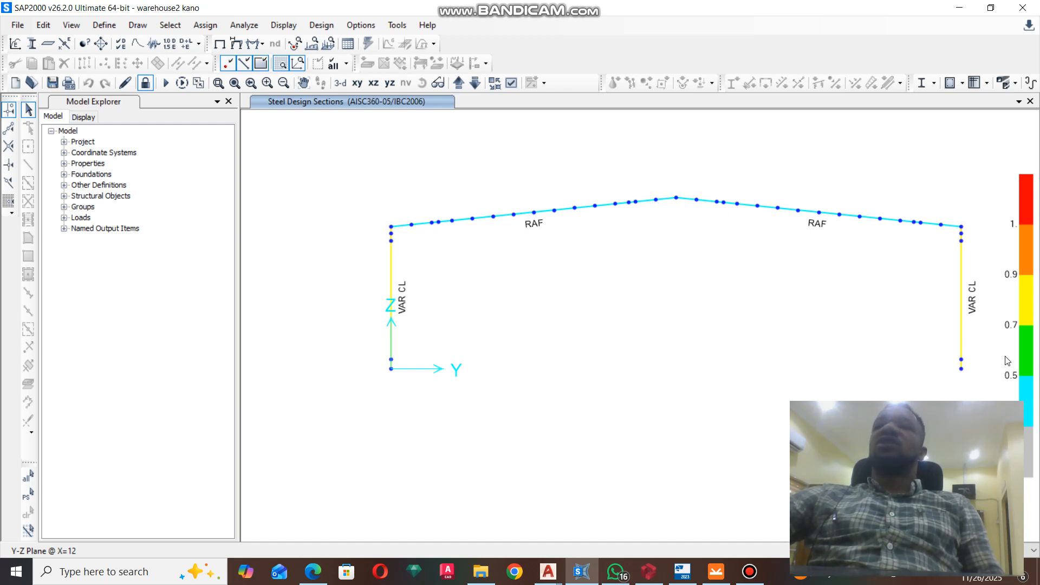
Display the Maximum Stress Ratios from the steel design results on the portal frame
click(321, 25)
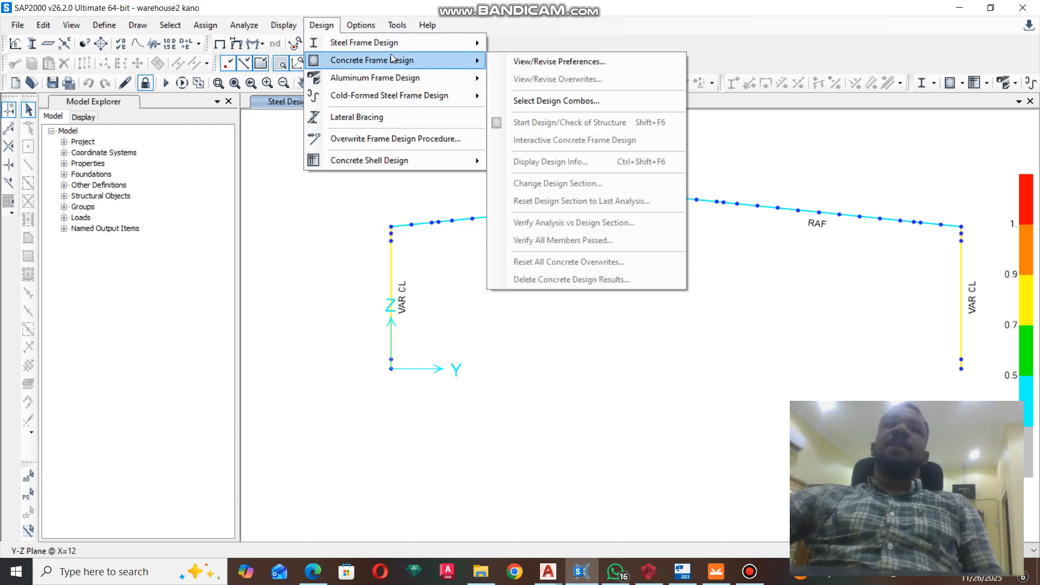
mouse_move(379, 42)
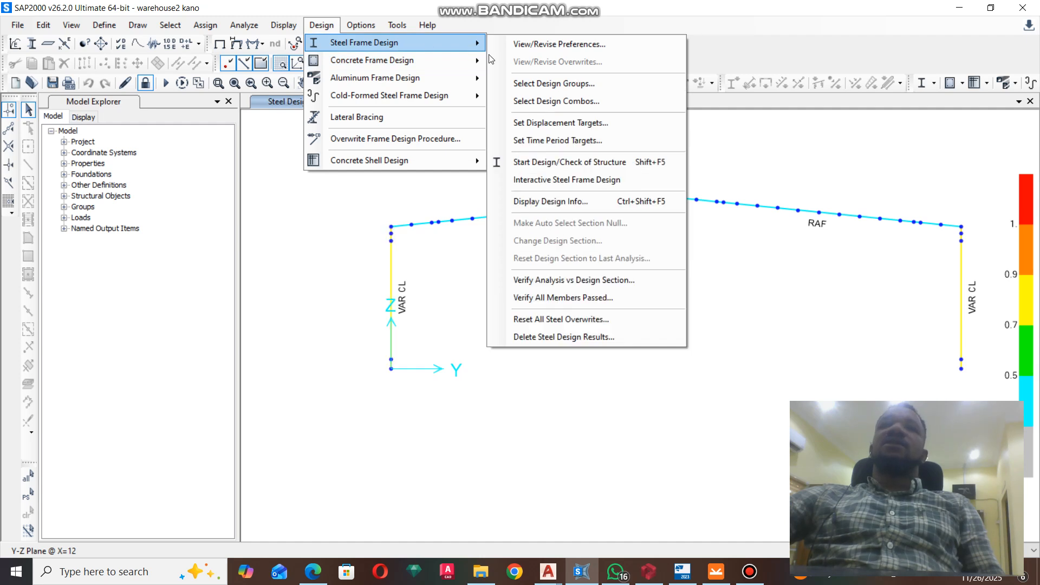
click(621, 201)
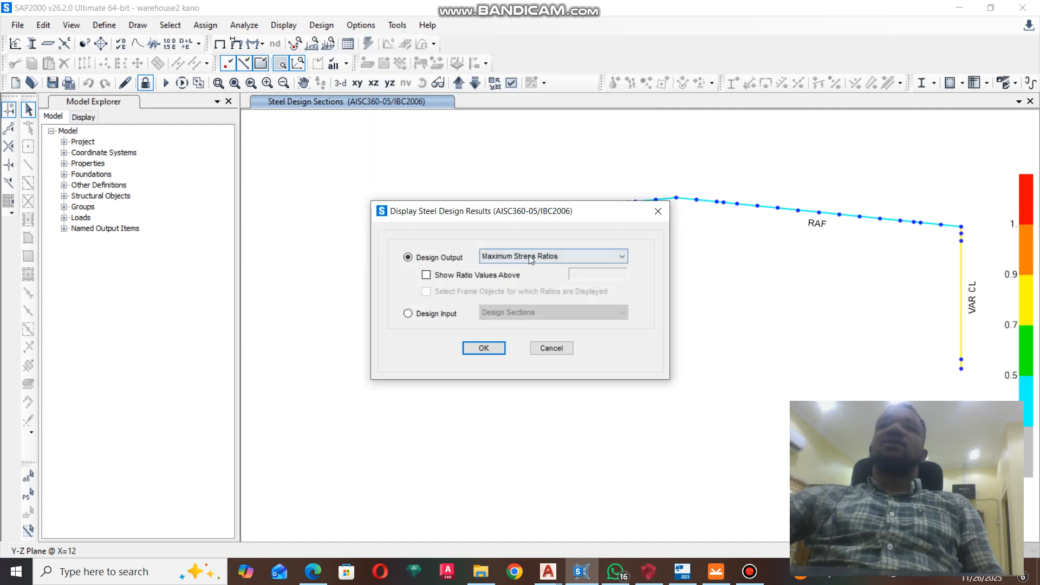
click(477, 348)
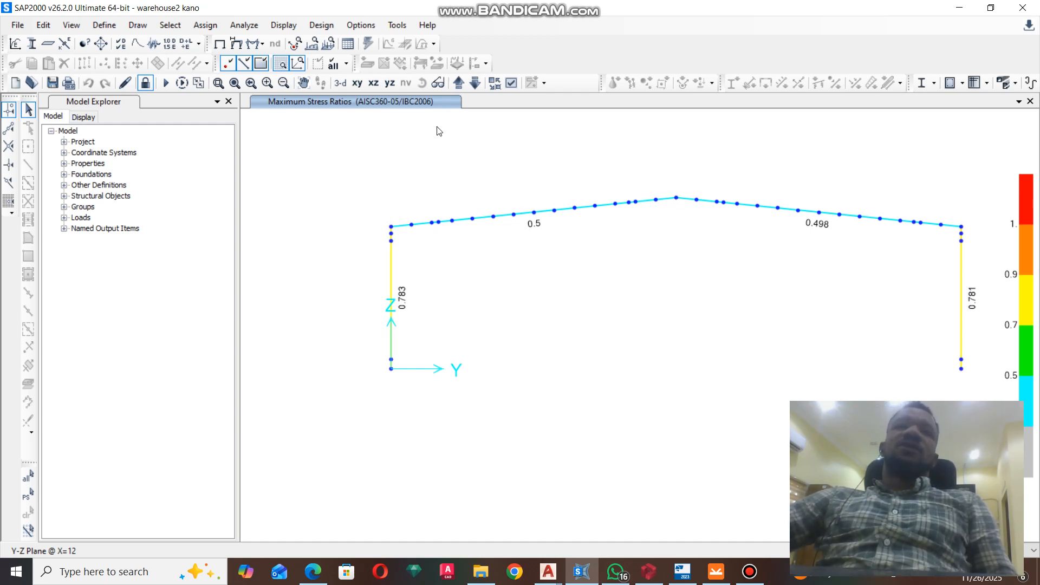
Switch to IDEA StatiCa Connection, save the current project, and open warehouse.ideaCon to view the loaded rafter and column connection
click(716, 572)
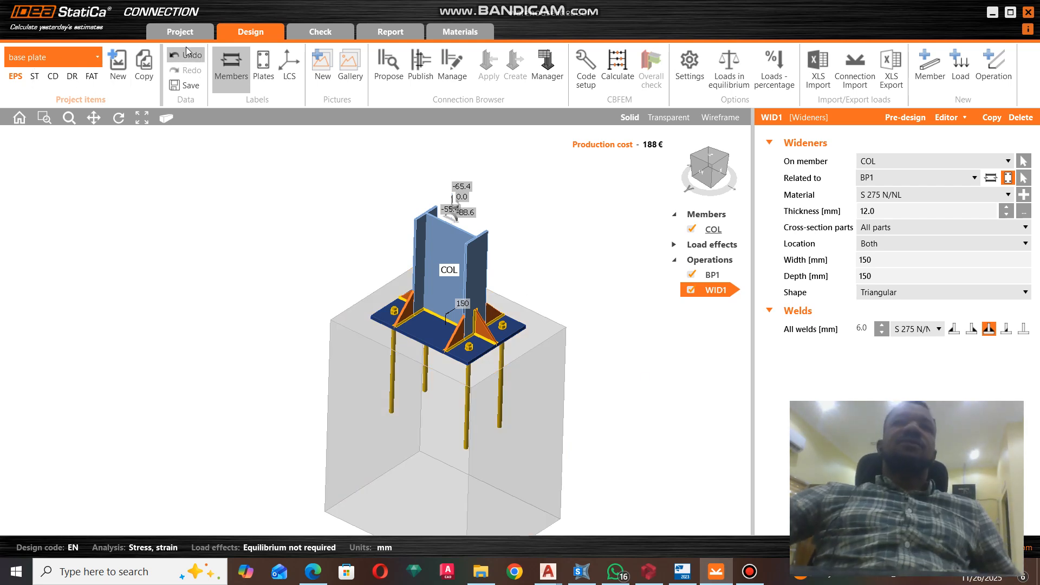
click(169, 34)
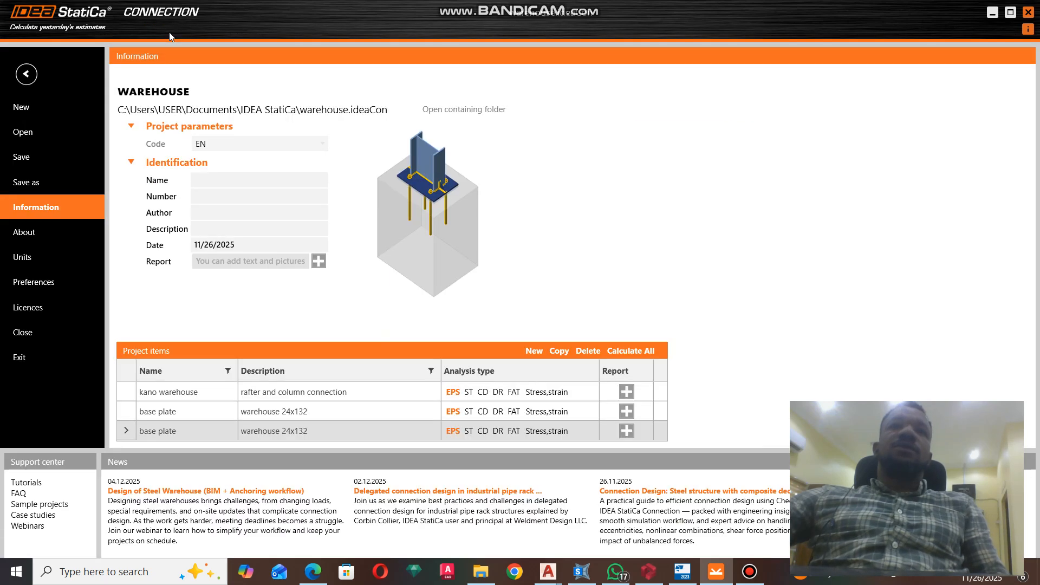
click(23, 132)
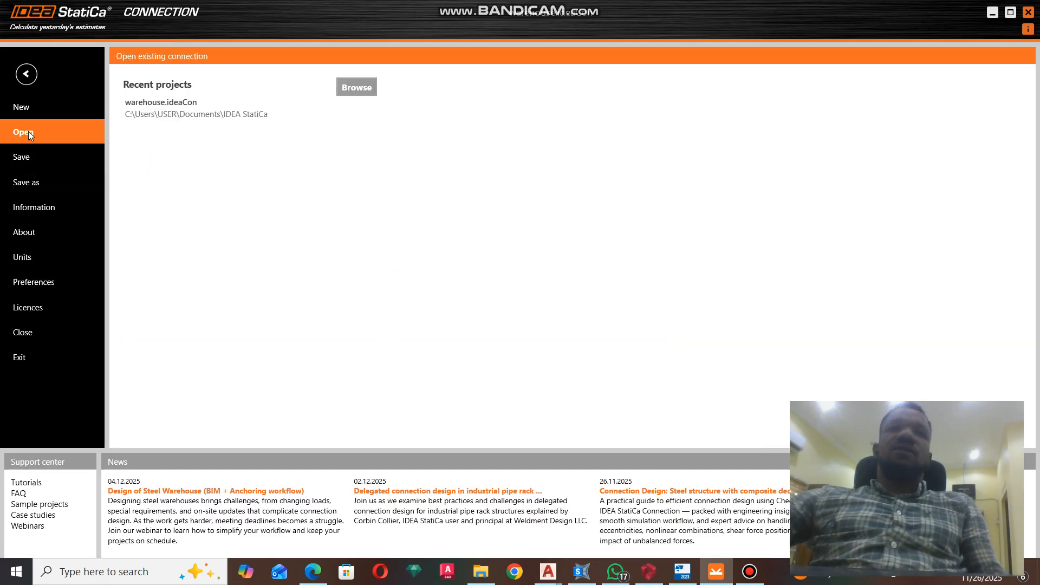
click(363, 89)
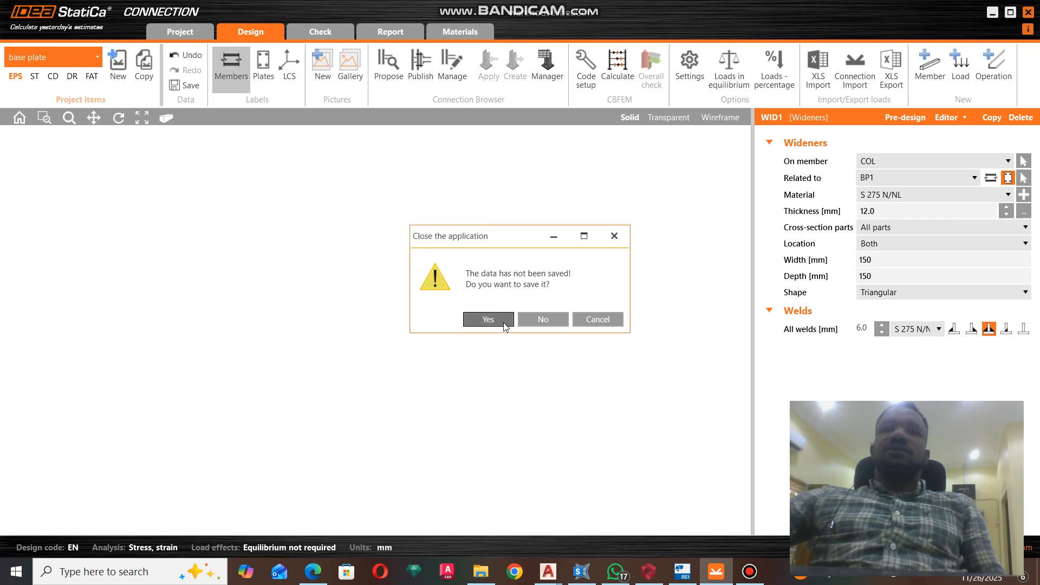
click(501, 321)
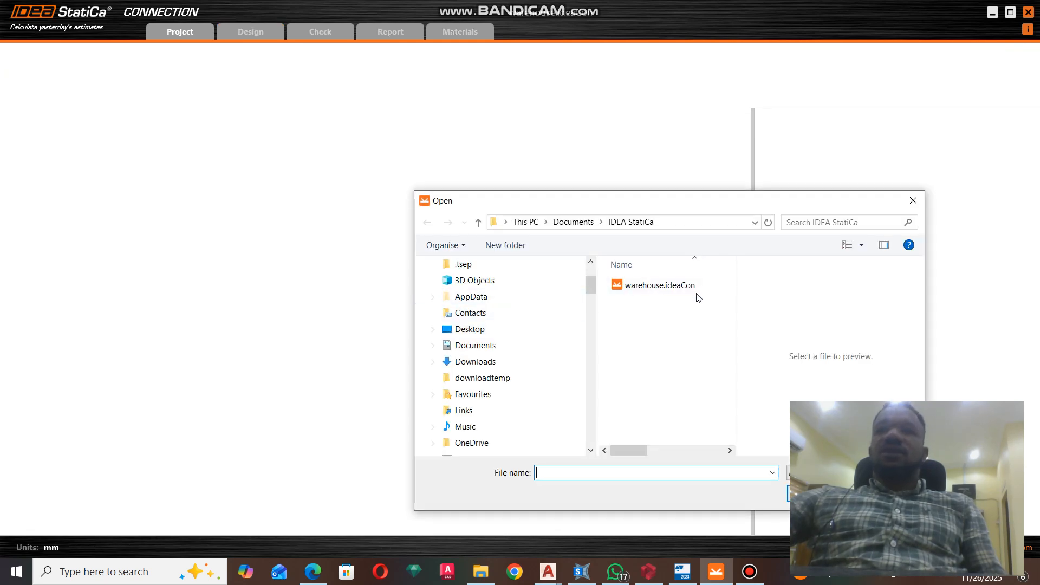
click(670, 294)
click(670, 294)
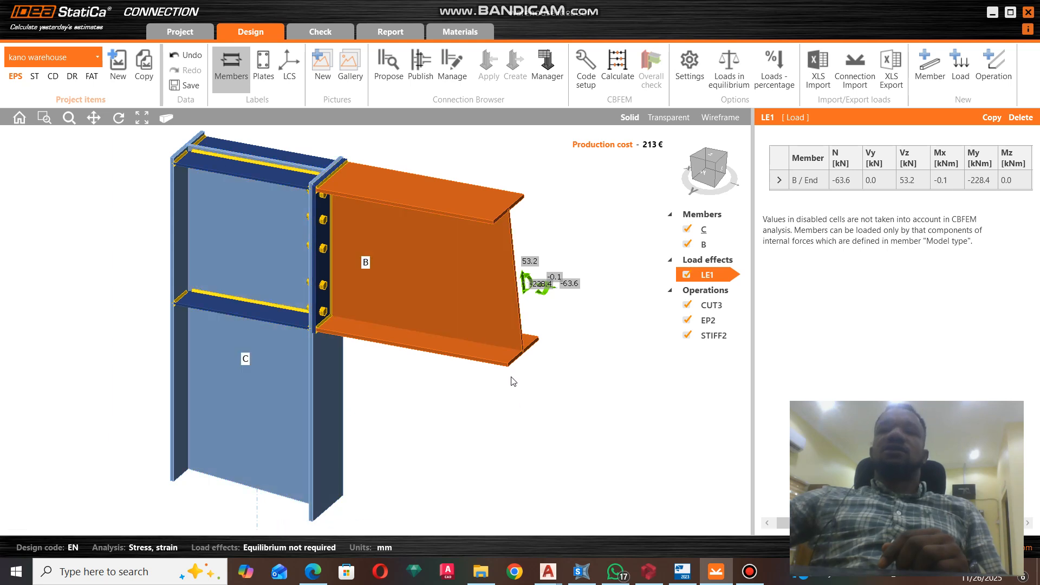
scroll(552, 271, up, 1)
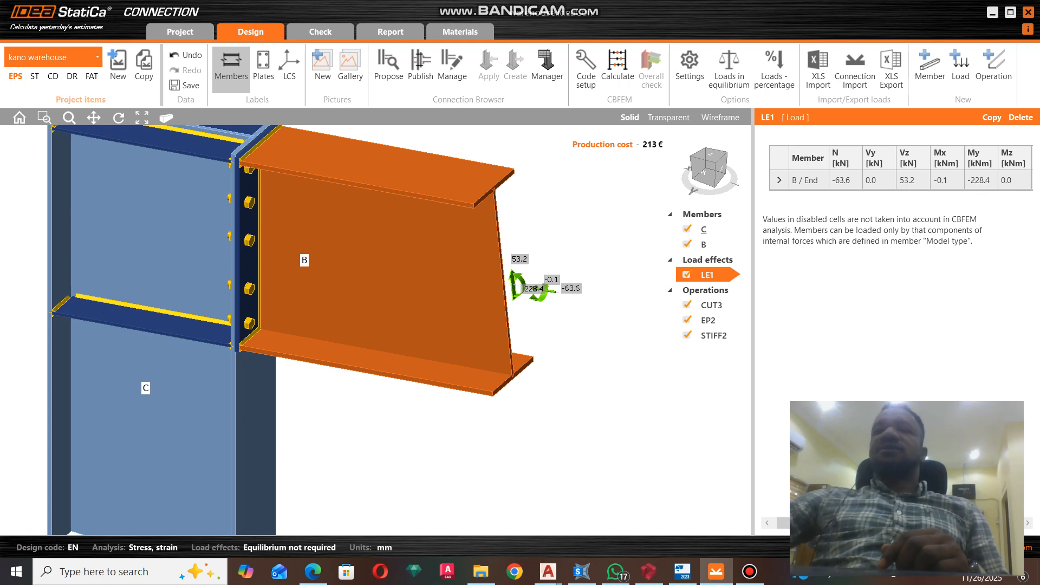
Switch back to SAP2000 and display the DEAD case axial force diagram with values, focusing on the rafter-to-column joint near the Y-Z origin
click(581, 572)
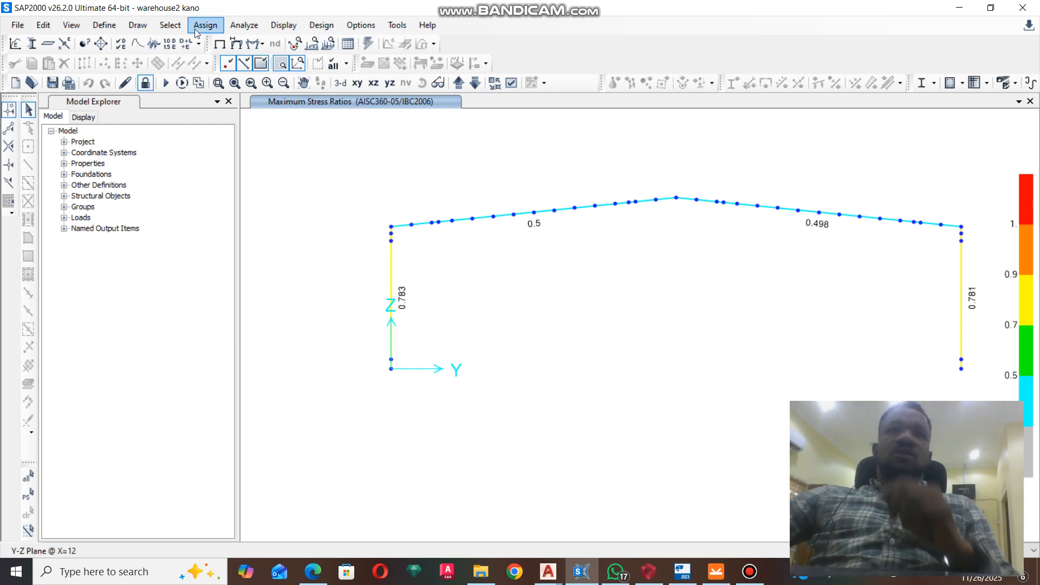
click(282, 25)
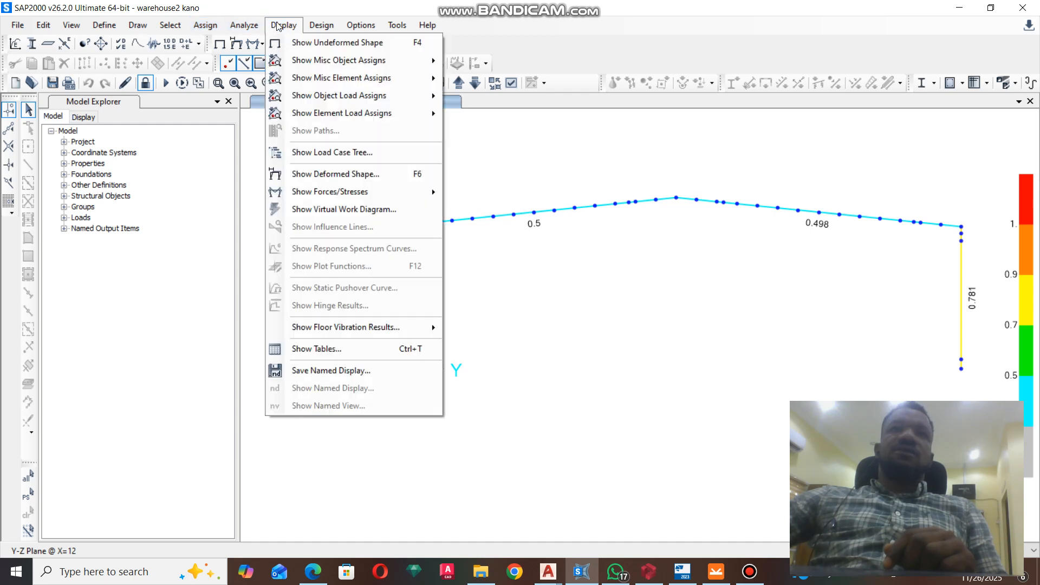
mouse_move(391, 194)
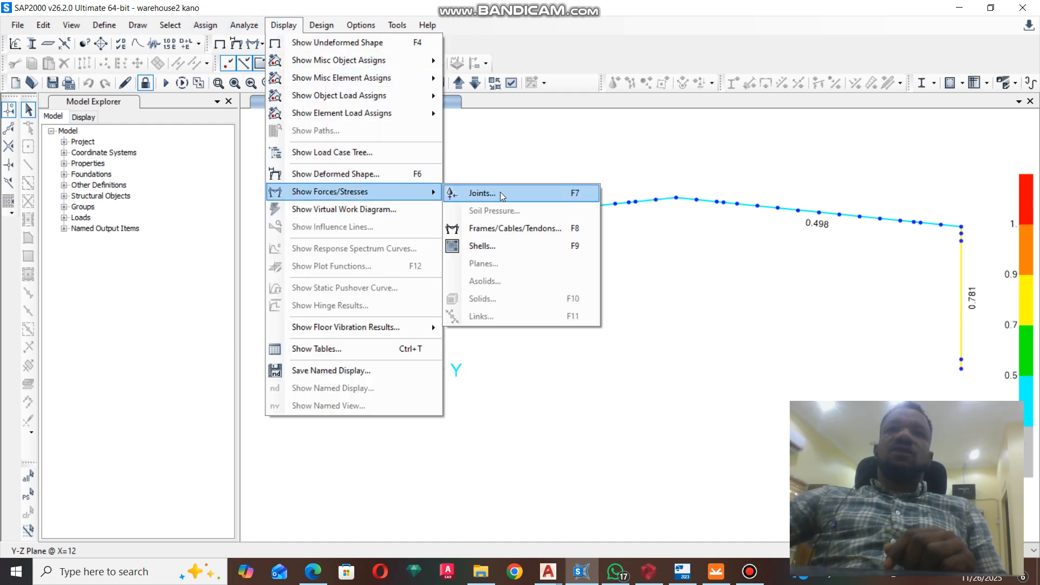
click(521, 227)
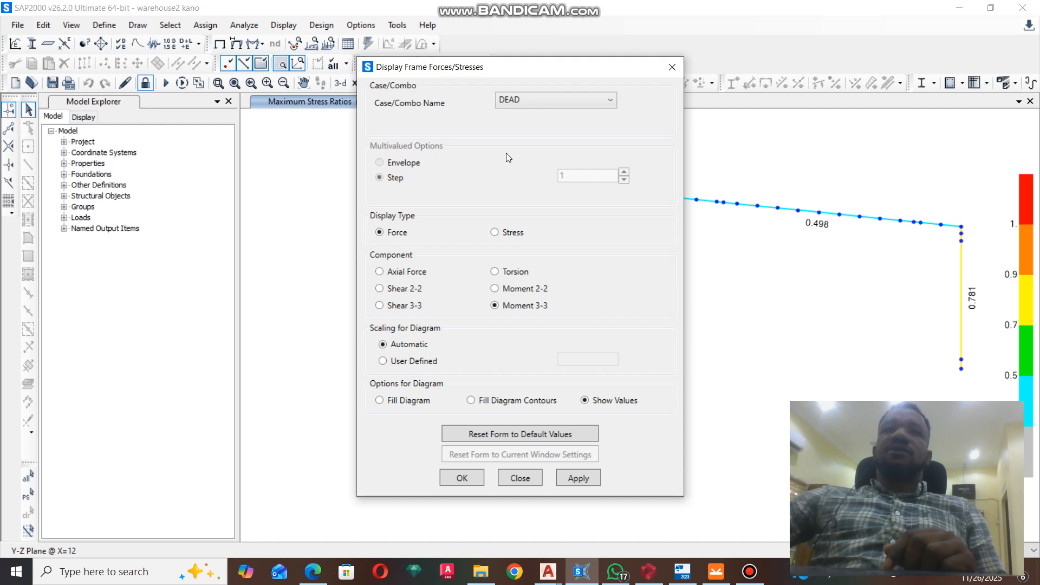
drag(476, 67, 121, 39)
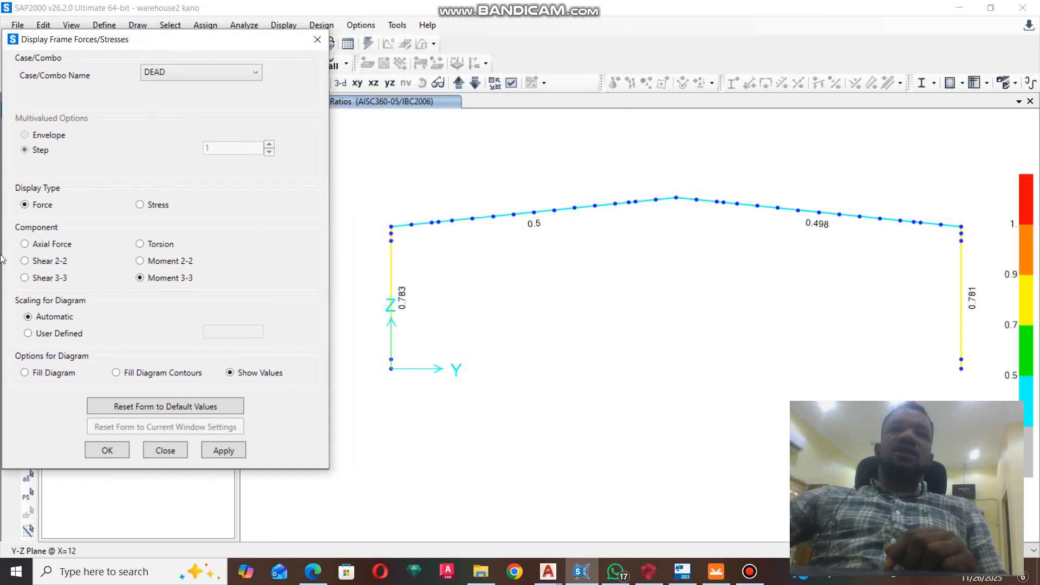
click(24, 245)
click(223, 451)
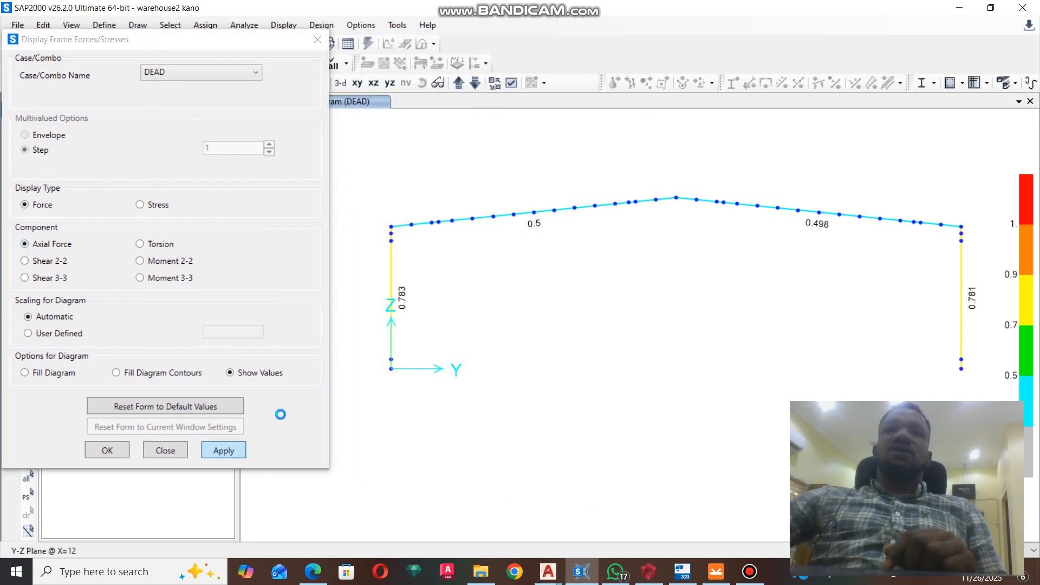
scroll(382, 241, up, 2)
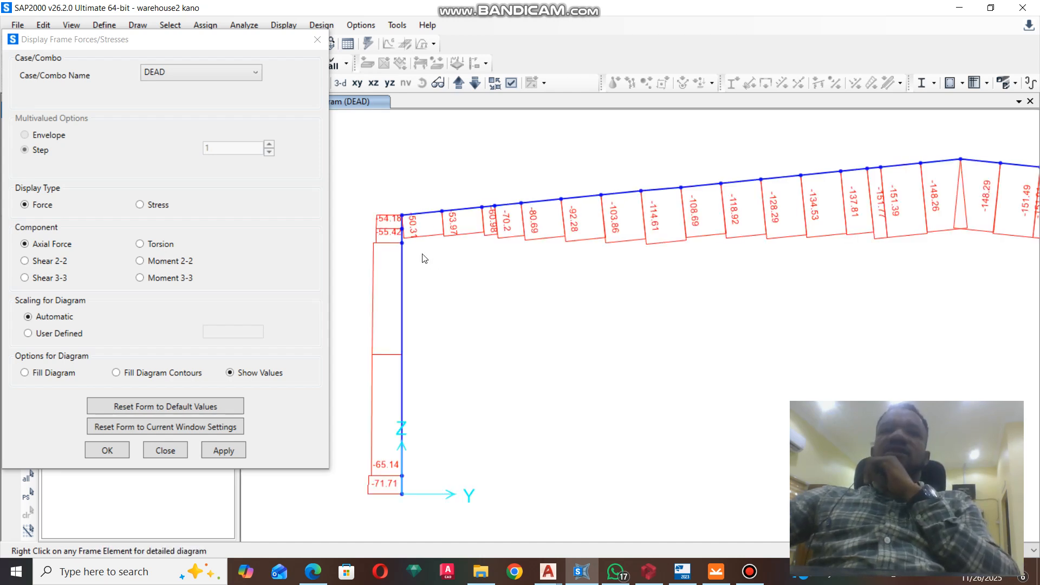
mouse_move(401, 232)
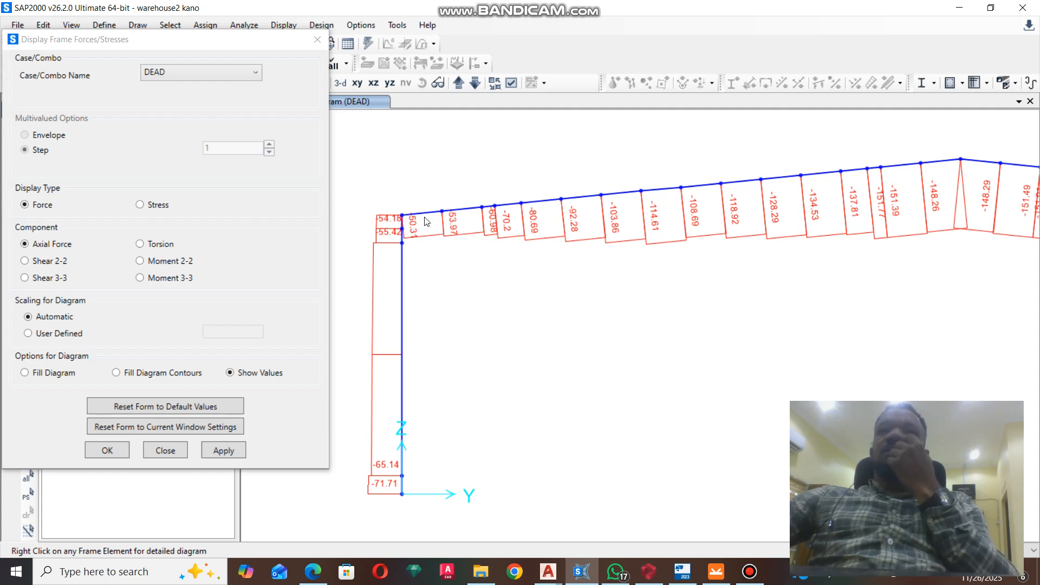
Review the detailed DEAD force diagrams of the rafter beside the column, and switch to IDEA StatiCa to compare them with LE1
click(425, 216)
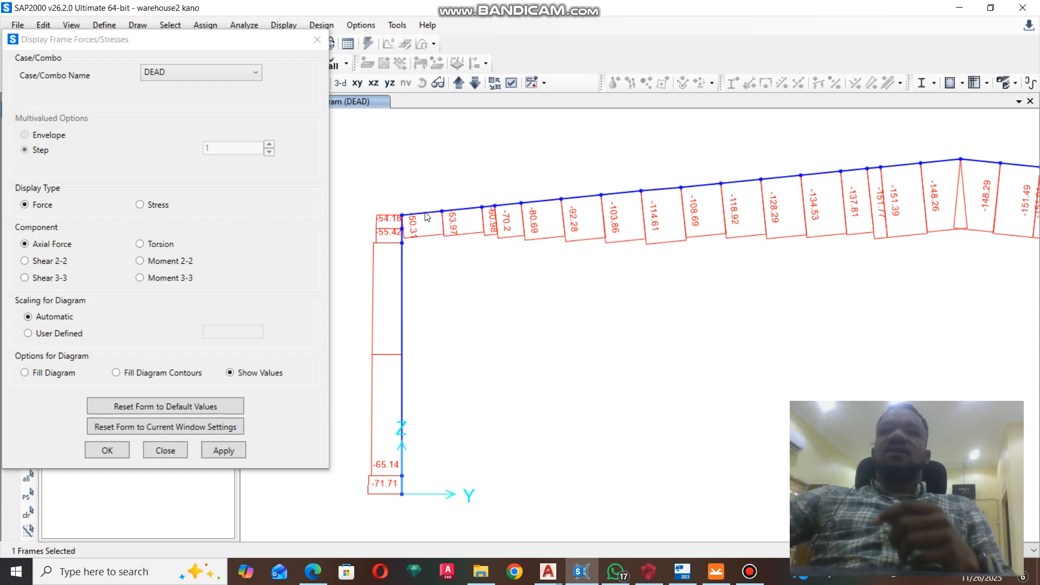
right_click(425, 216)
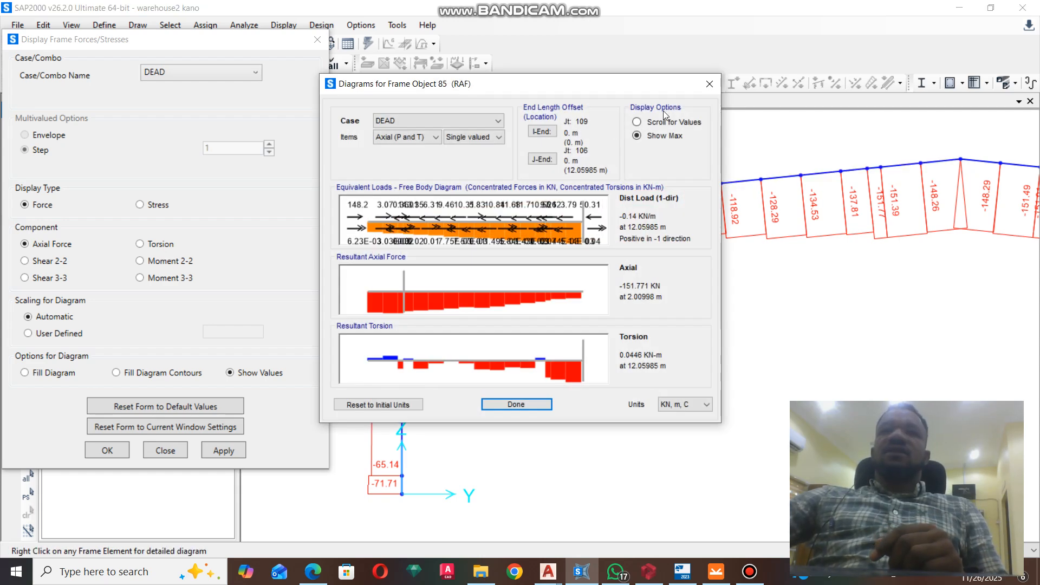
click(709, 84)
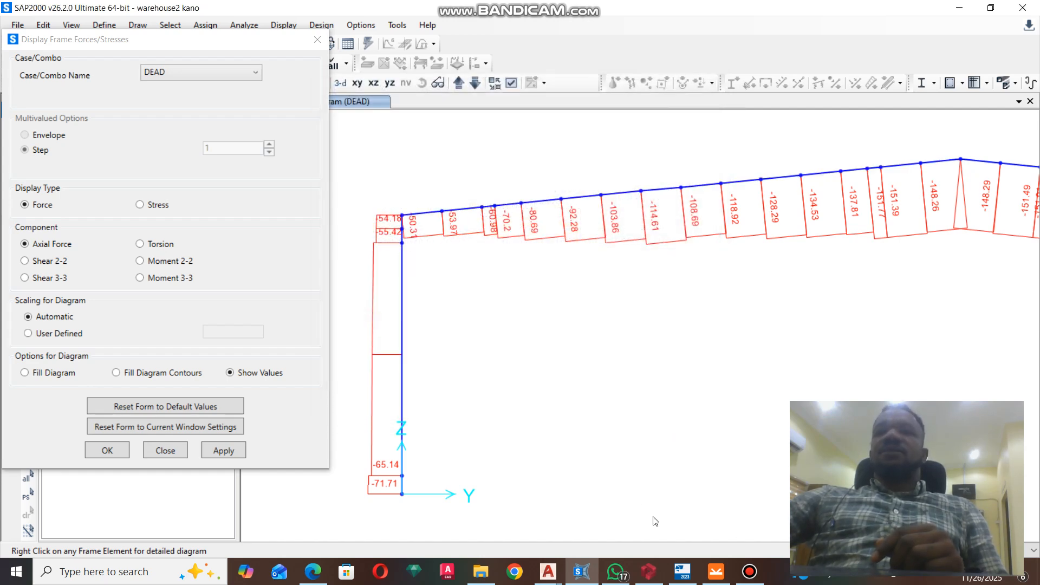
click(723, 569)
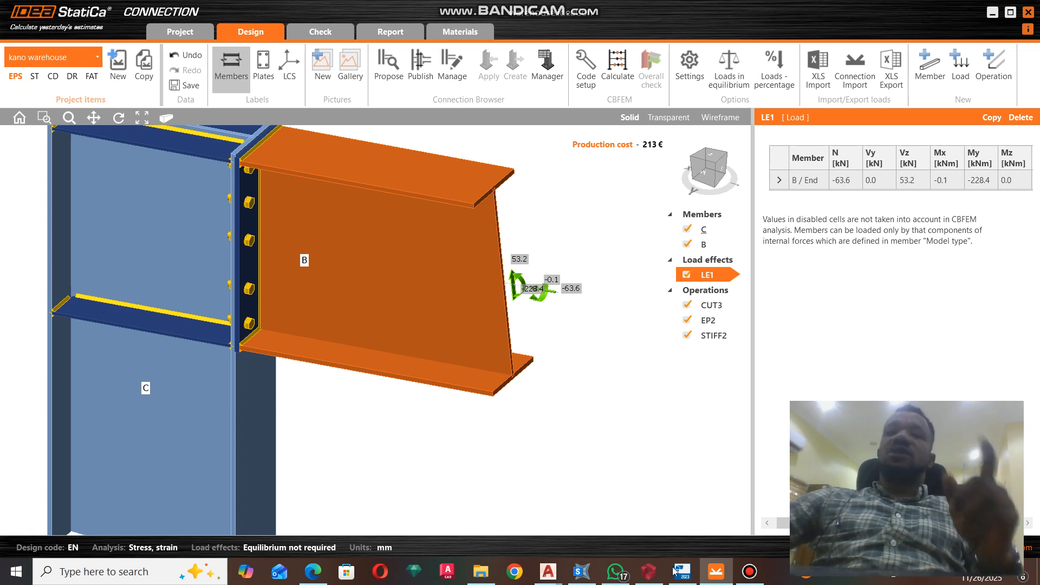
Switch to SAP2000, display the DEAD Shear 2-2 diagram, and compare it with the LE1 shear in IDEA StatiCa
click(582, 573)
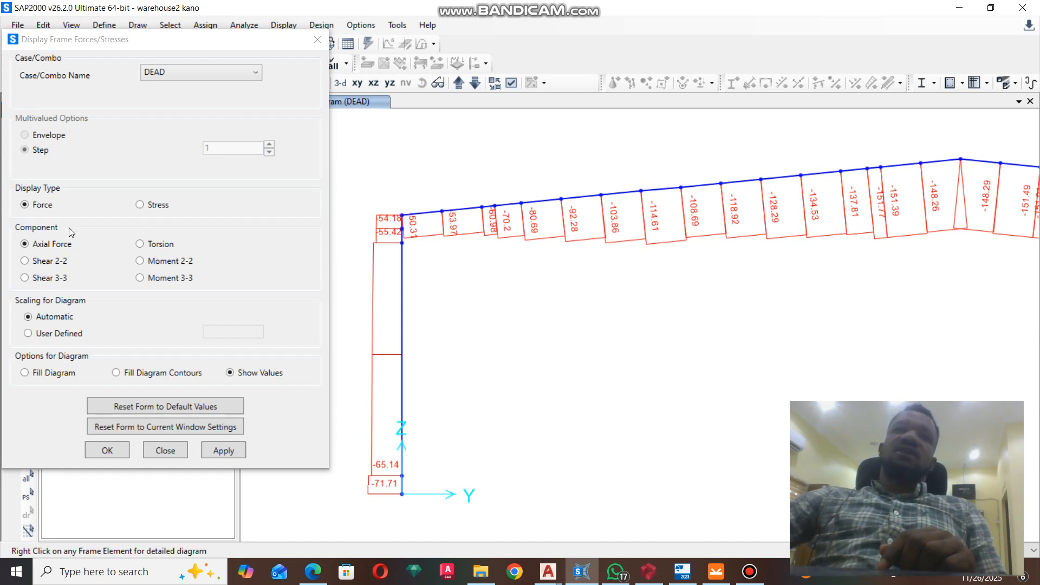
click(25, 261)
click(223, 450)
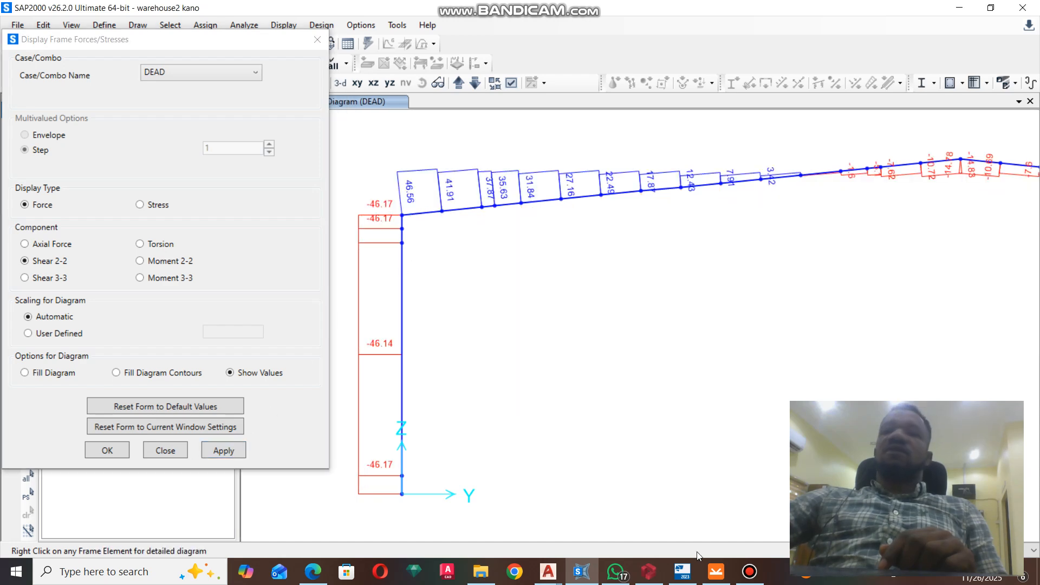
click(716, 571)
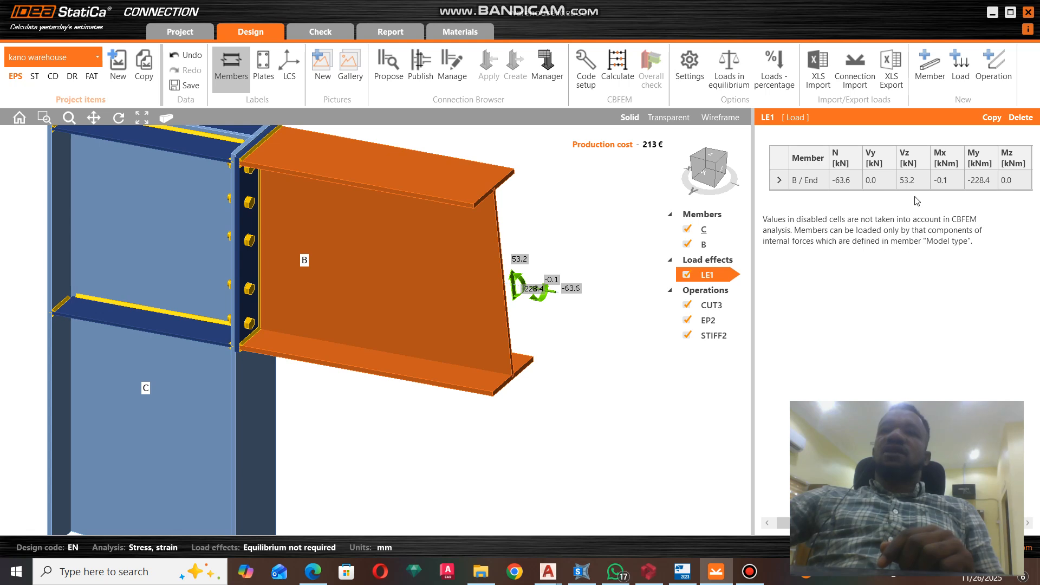
Return to SAP2000 and display the Shear 3-3 diagram for the DEAD case on the portal frame
click(581, 571)
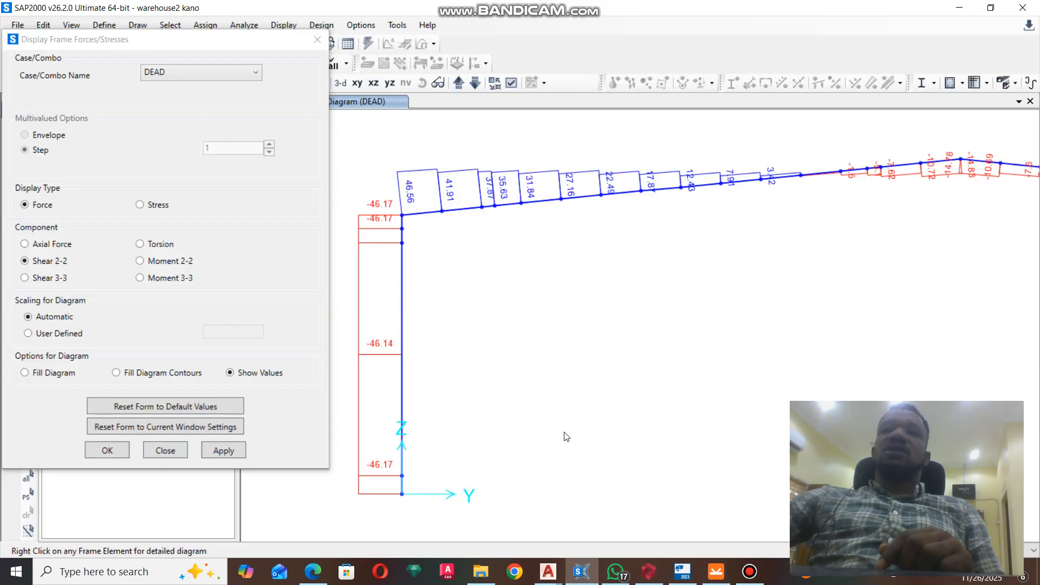
click(59, 280)
click(225, 451)
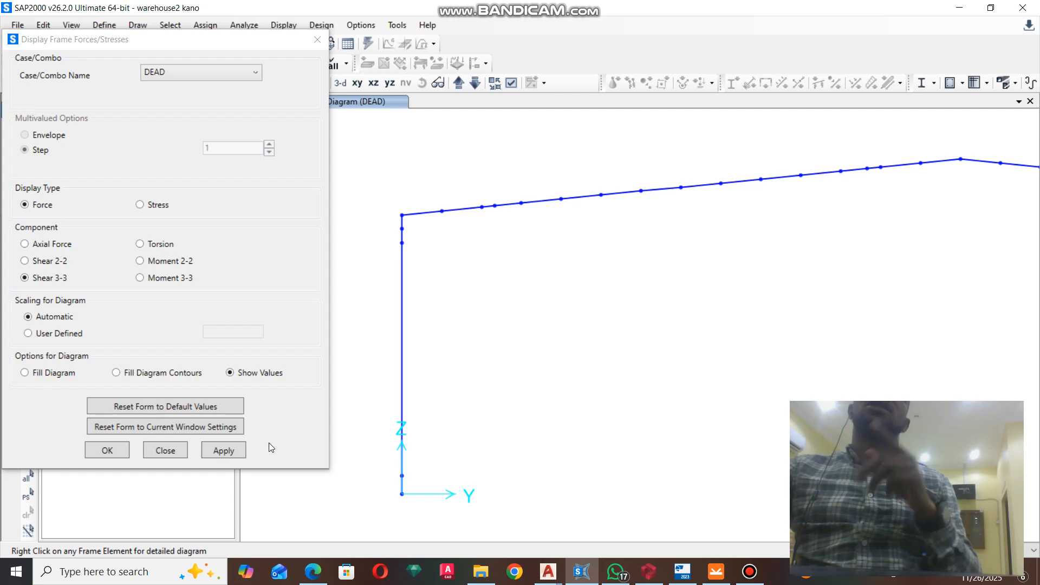
Display the DEAD case torsion diagram and switch to IDEA StatiCa to compare it with the Mx load of LE1
click(157, 245)
click(237, 453)
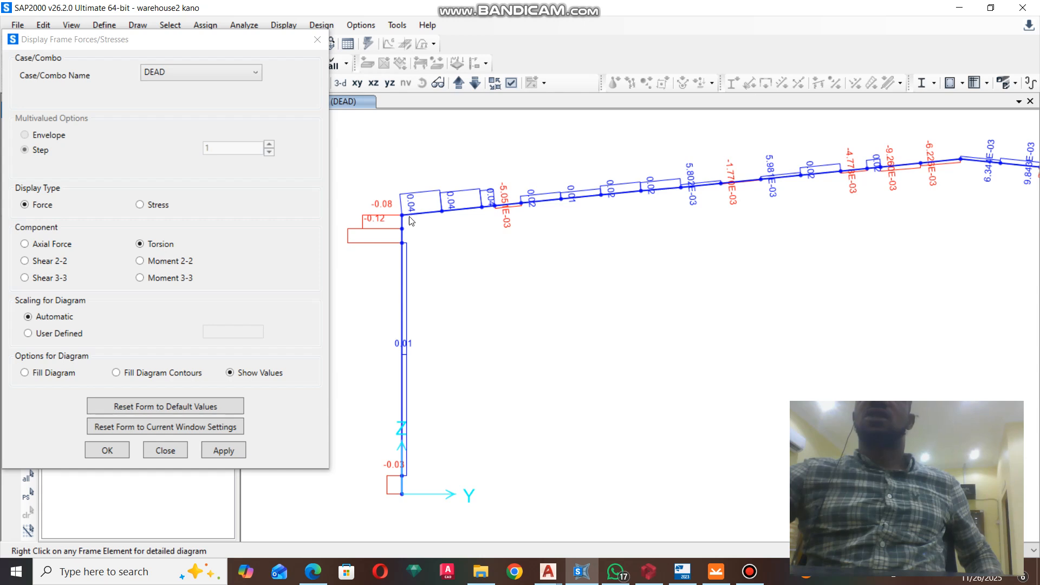
click(715, 572)
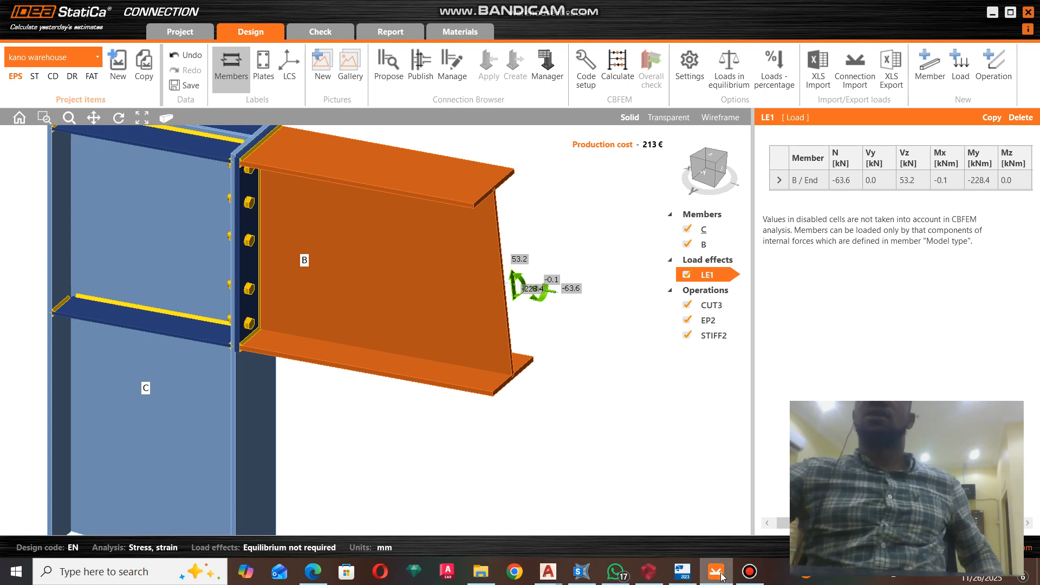
Switch back to SAP2000 and display the Moment 2-2 diagram for the DEAD case
click(575, 573)
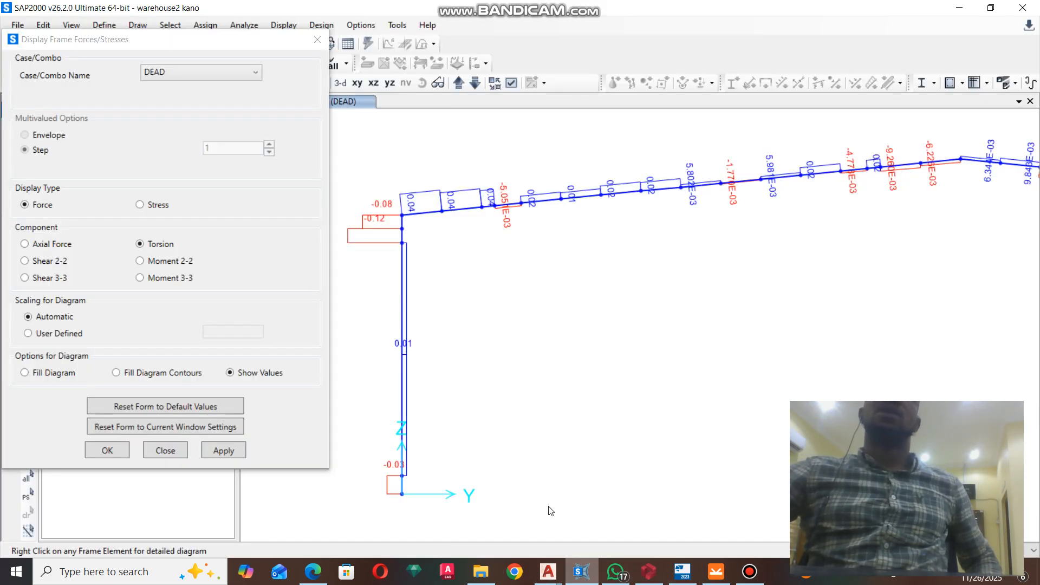
click(156, 262)
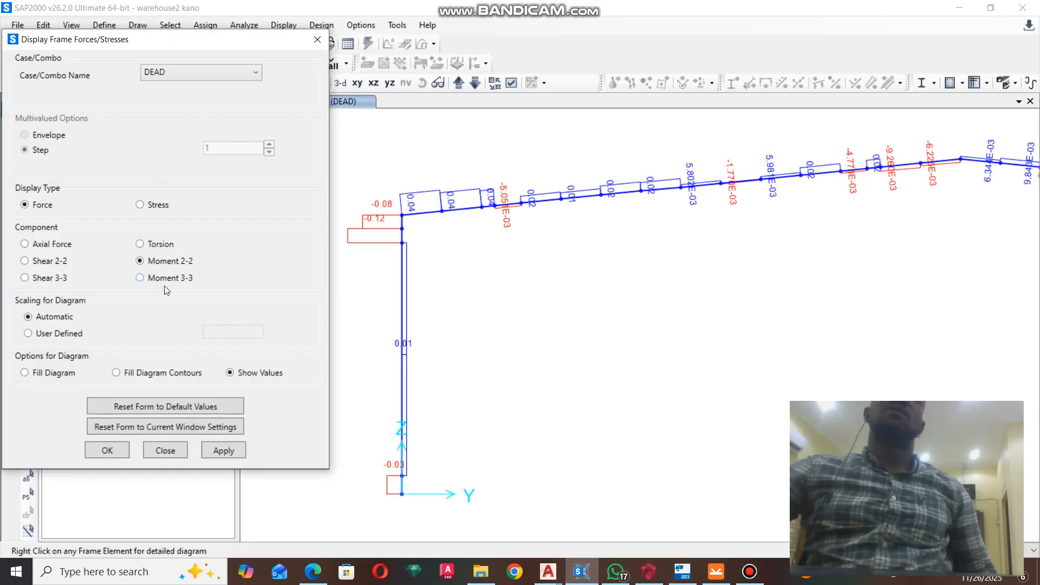
click(239, 450)
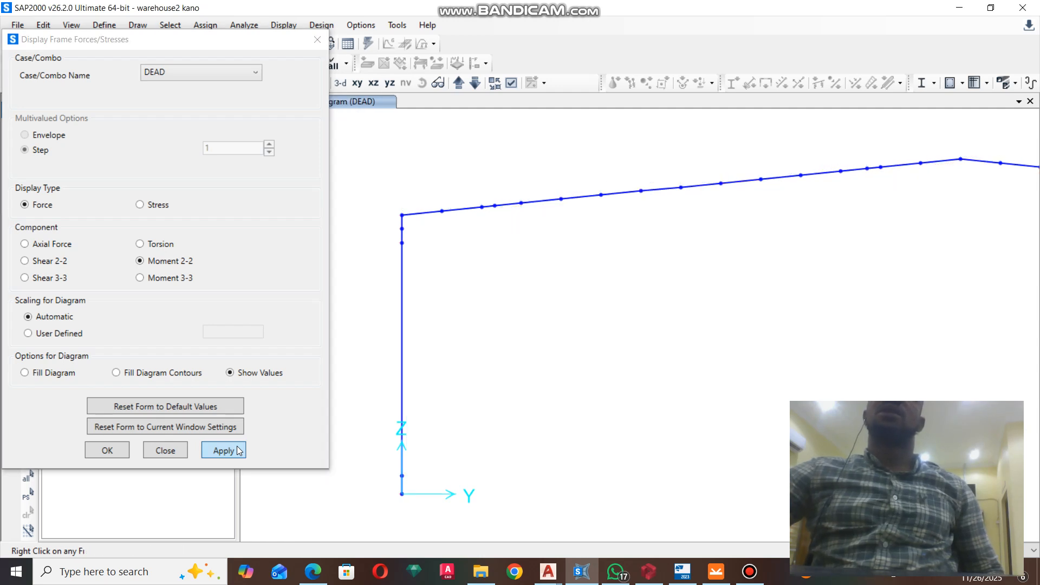
Display the DEAD case Moment 3-3 diagram and switch to IDEA StatiCa to compare it with the My load of LE1
click(142, 277)
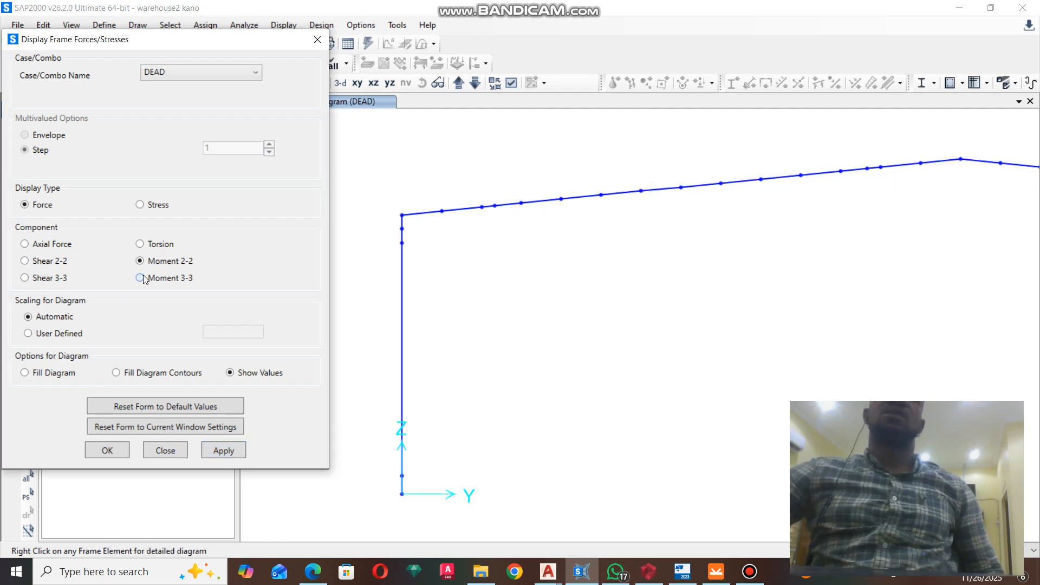
click(234, 451)
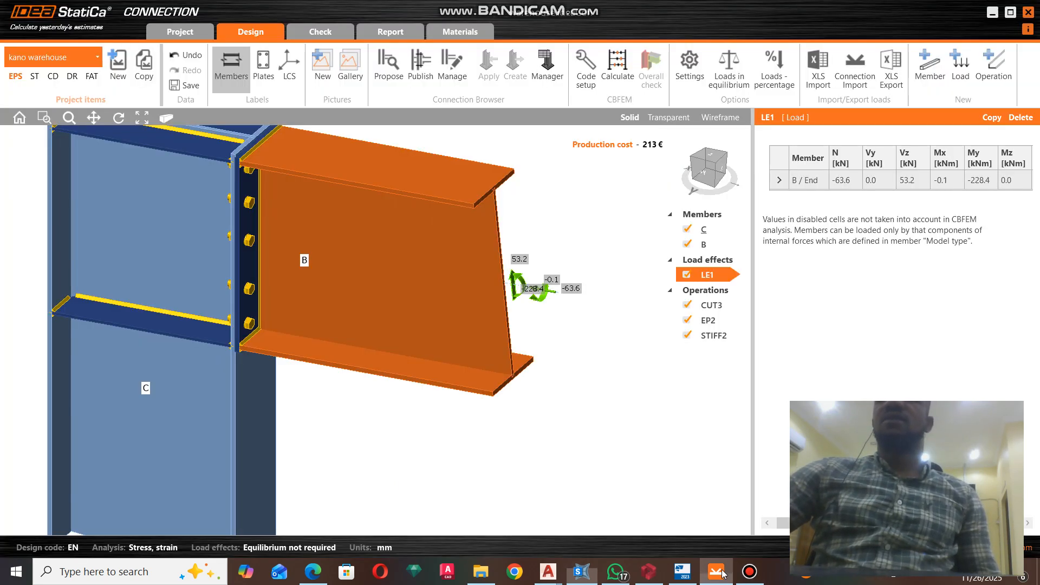
click(716, 571)
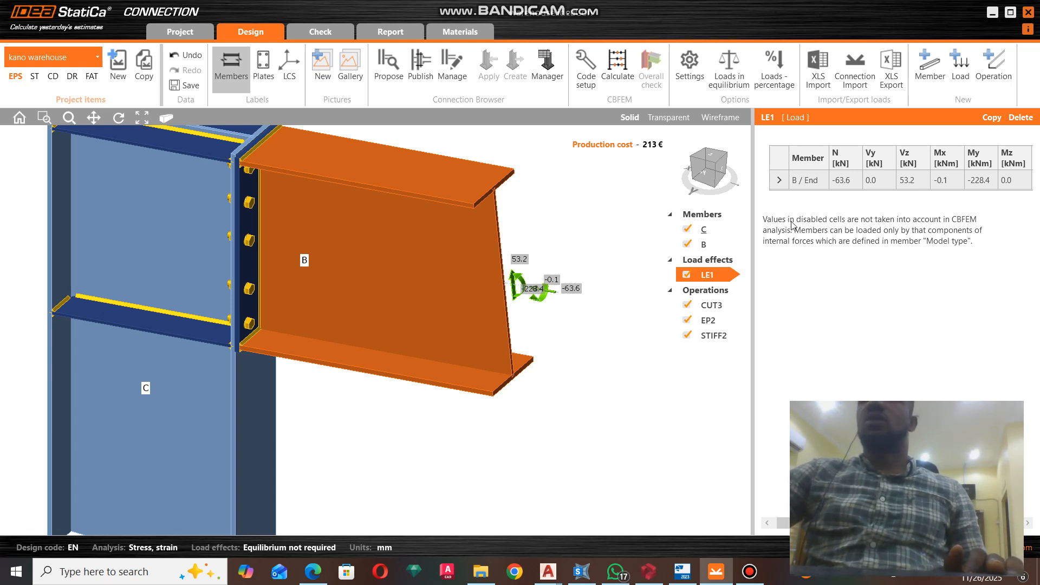
scroll(646, 264, down, 1)
scroll(428, 422, down, 1)
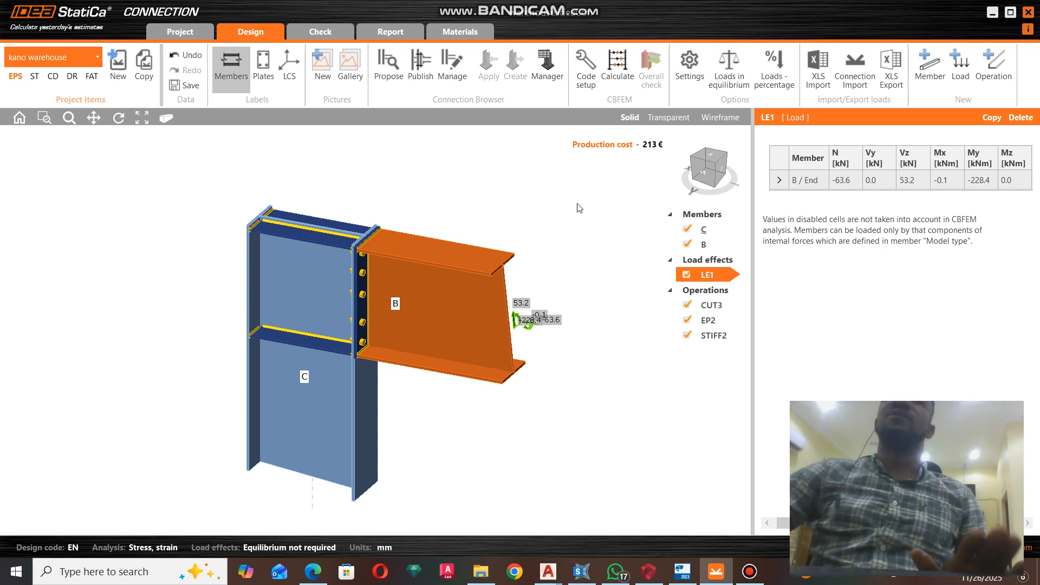
click(616, 69)
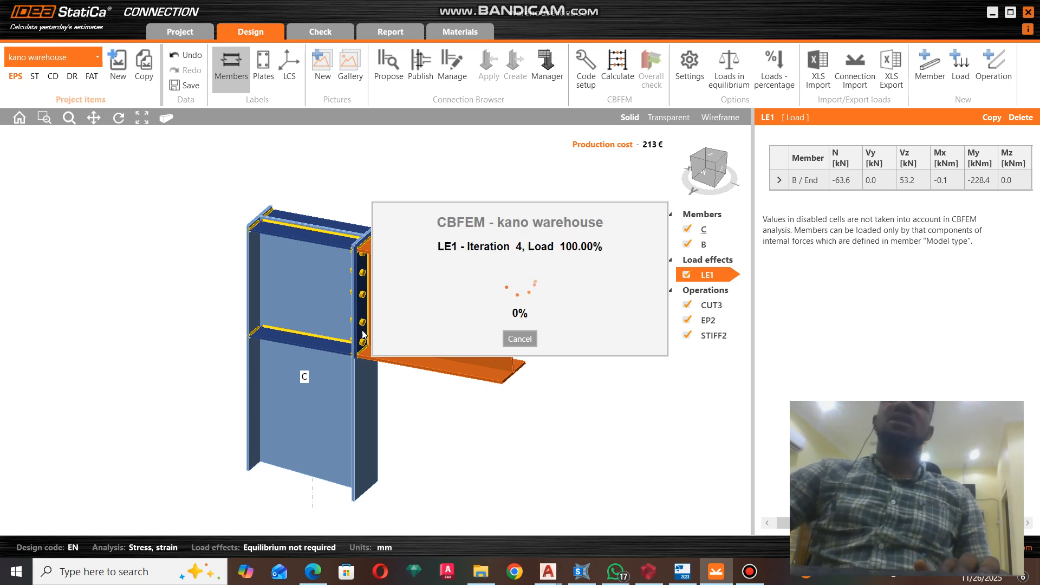
click(513, 341)
Inspect the properties of end plate EP2, rafter B, column C and stiffeners STIFF2 in the connection model
scroll(373, 292, up, 2)
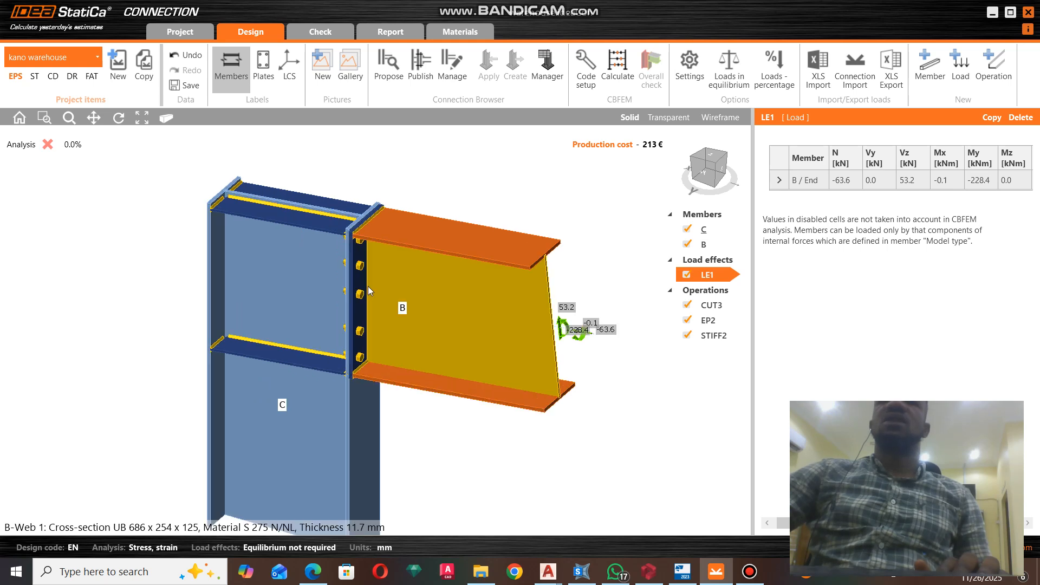
click(362, 290)
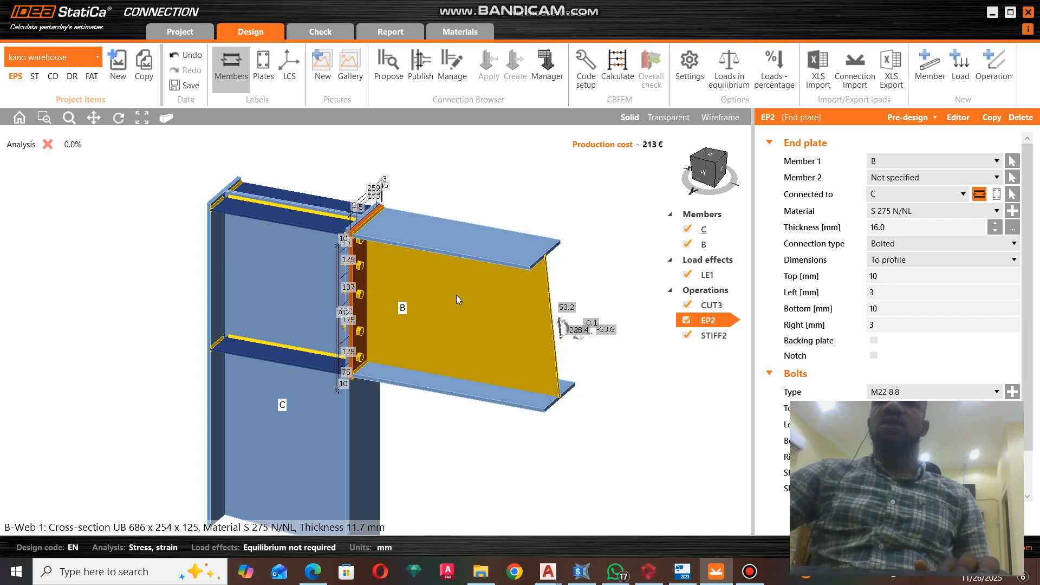
click(493, 279)
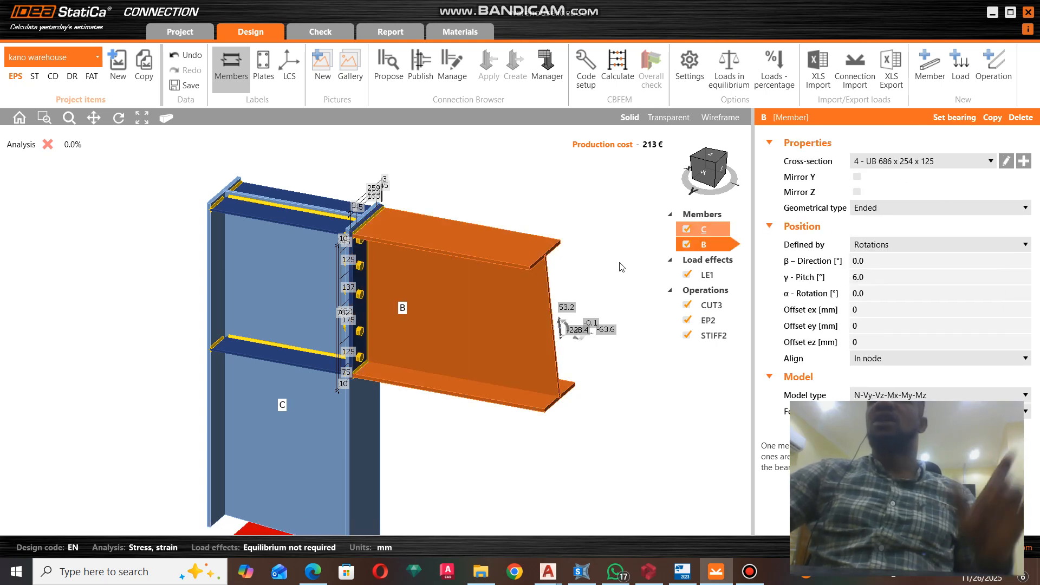
click(230, 278)
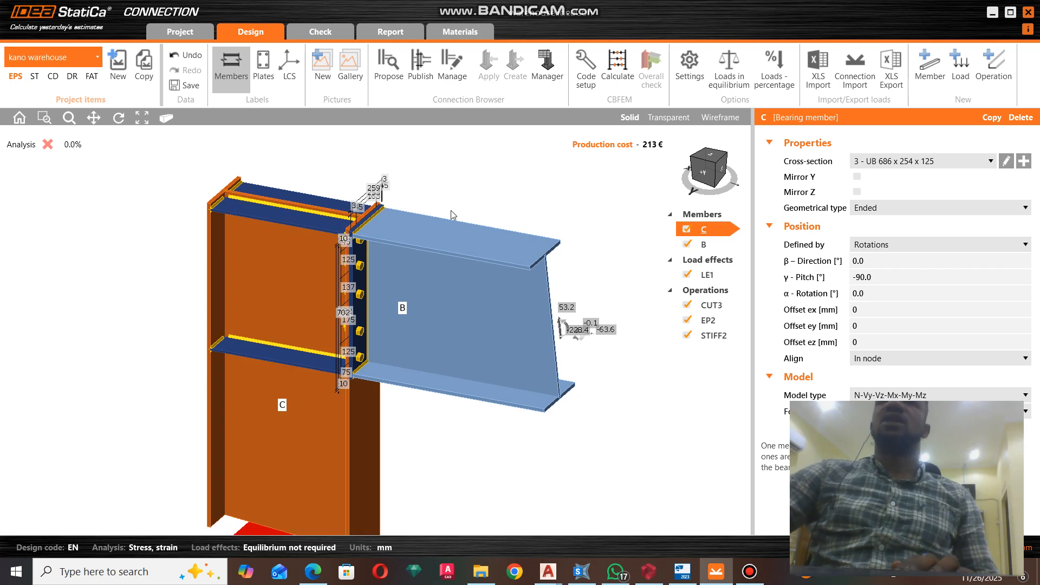
click(297, 221)
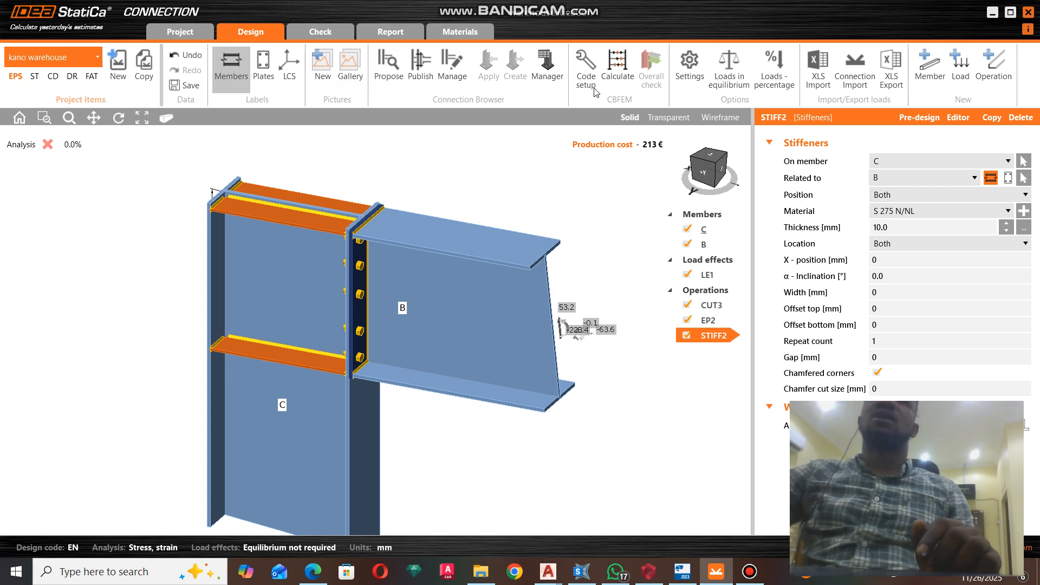
Run the CBFEM calculation of the kano warehouse connection and open its check results
click(617, 81)
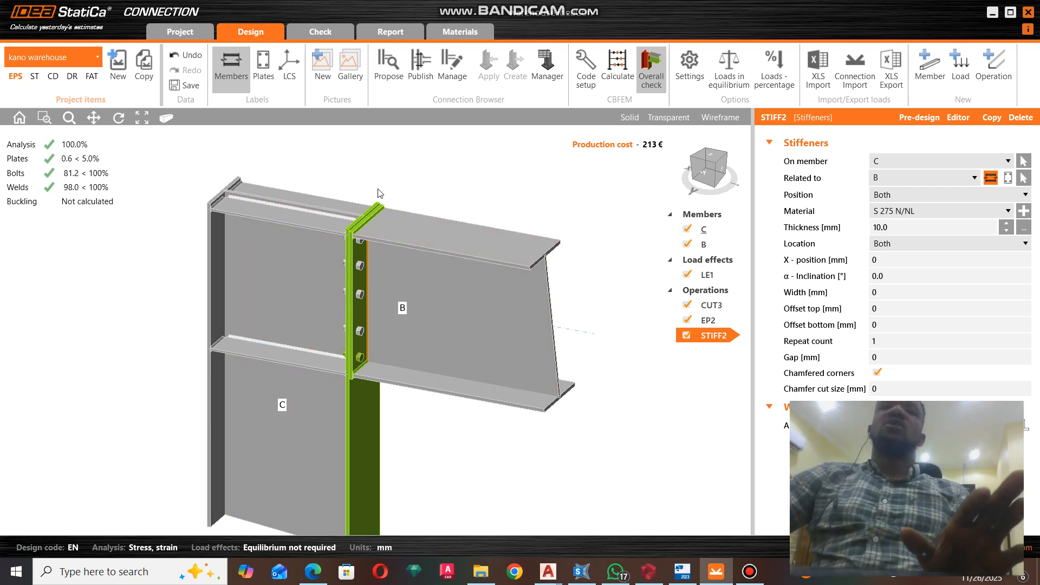
scroll(371, 239, down, 1)
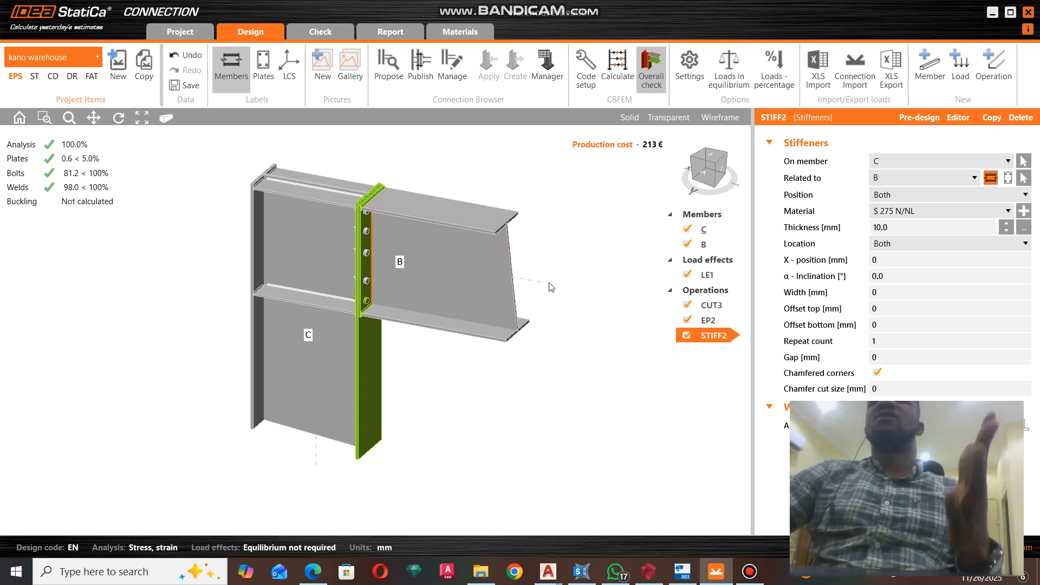
click(314, 32)
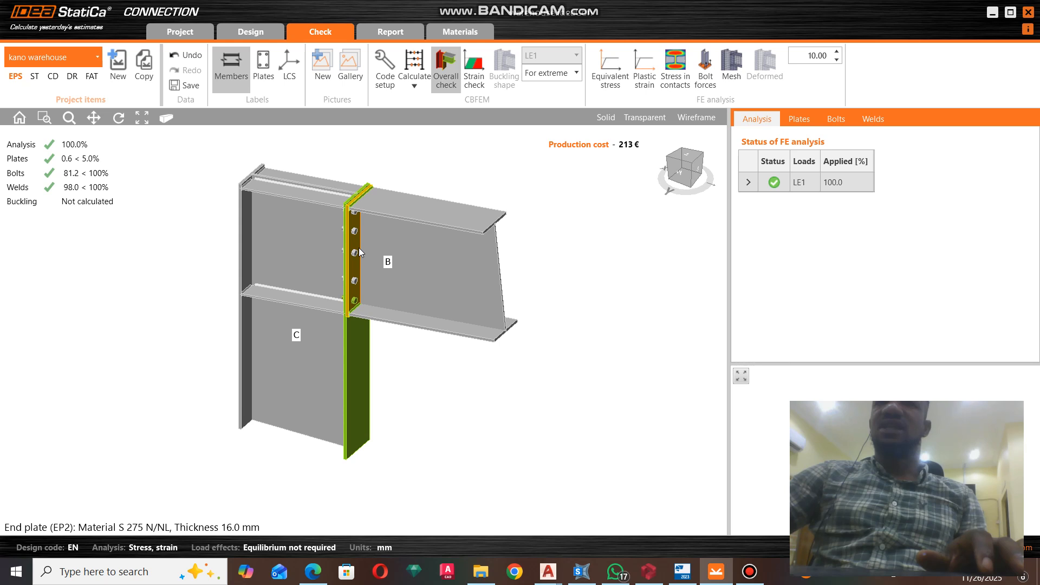
scroll(353, 303, up, 1)
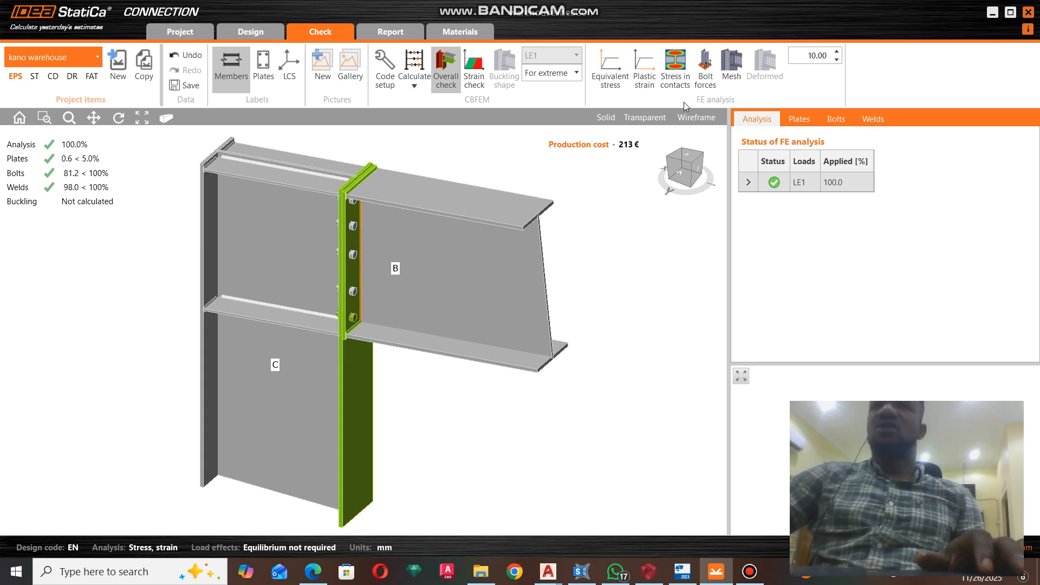
Display the stress in contacts, bolt forces and finite element mesh on the connection model
click(682, 84)
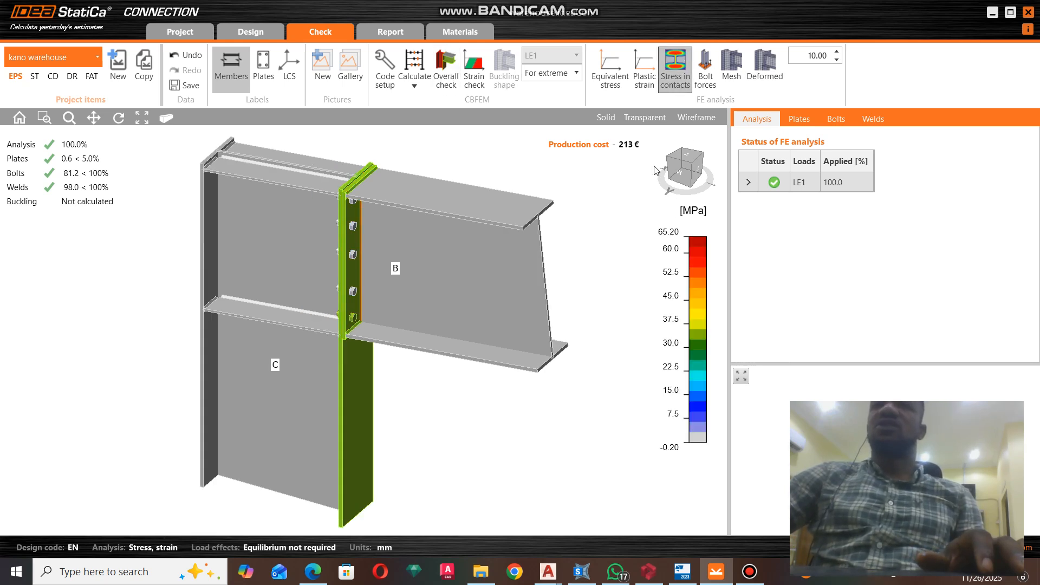
click(714, 80)
scroll(364, 309, up, 2)
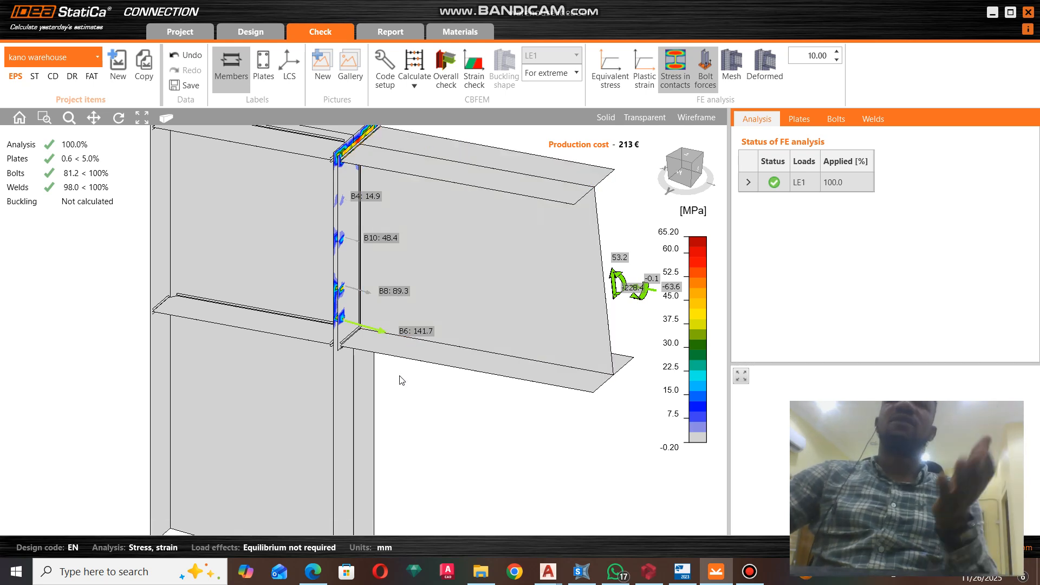
scroll(404, 367, down, 2)
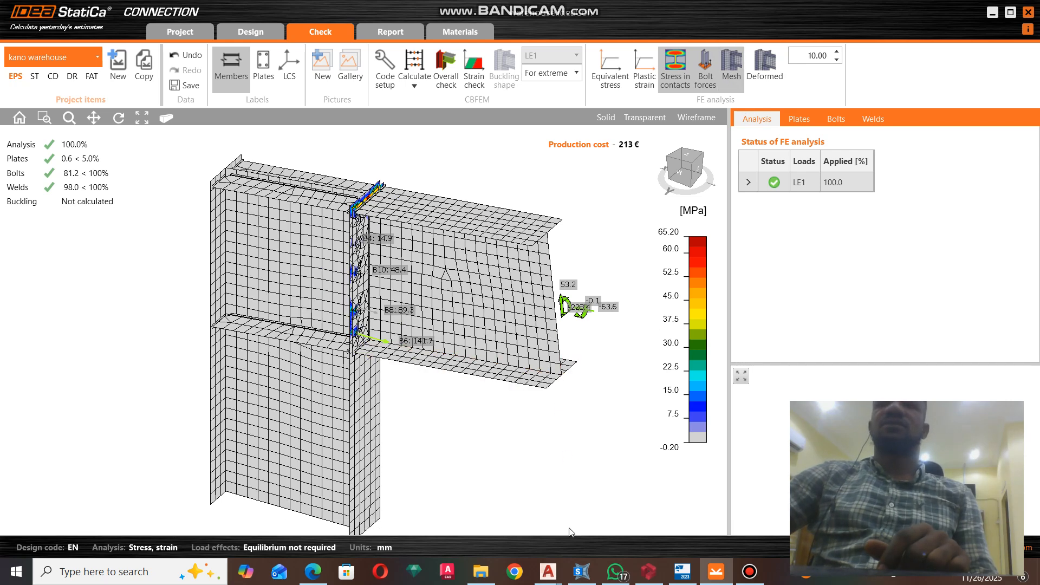
click(313, 571)
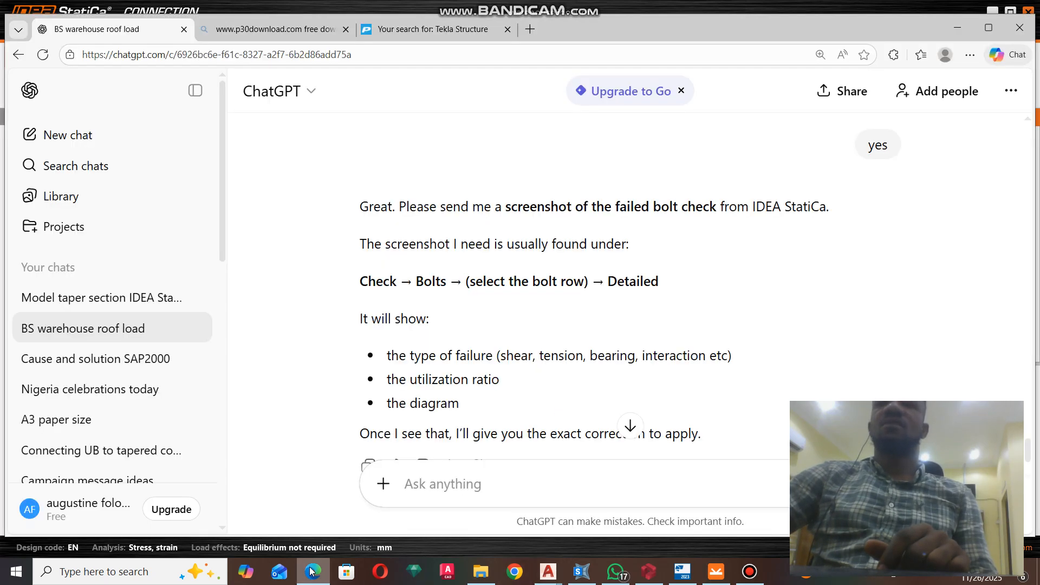
click(313, 571)
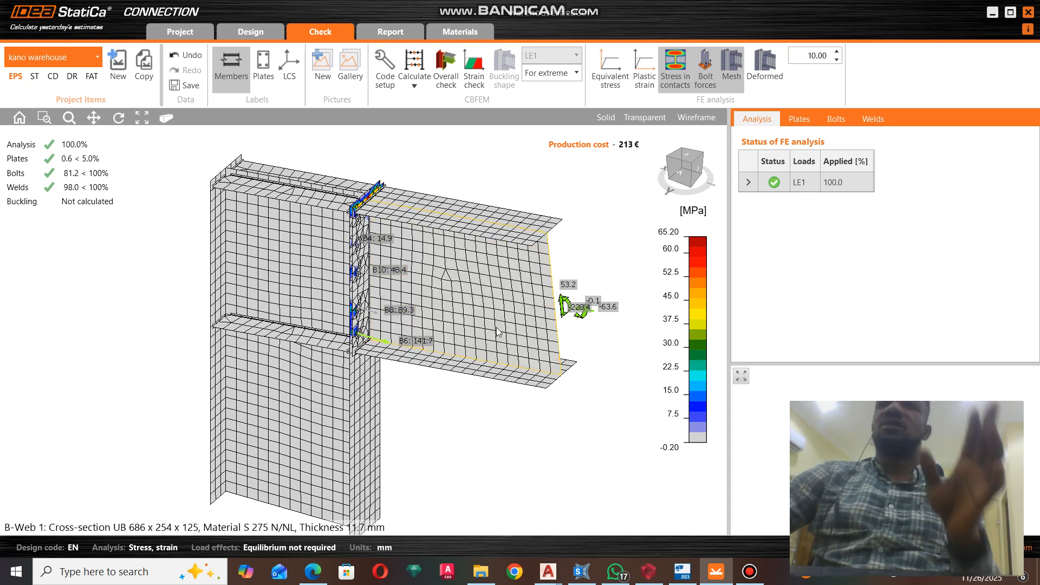
Show the deformed shape of the connection and review the plate check results down to the STIFF2 stiffeners
click(766, 78)
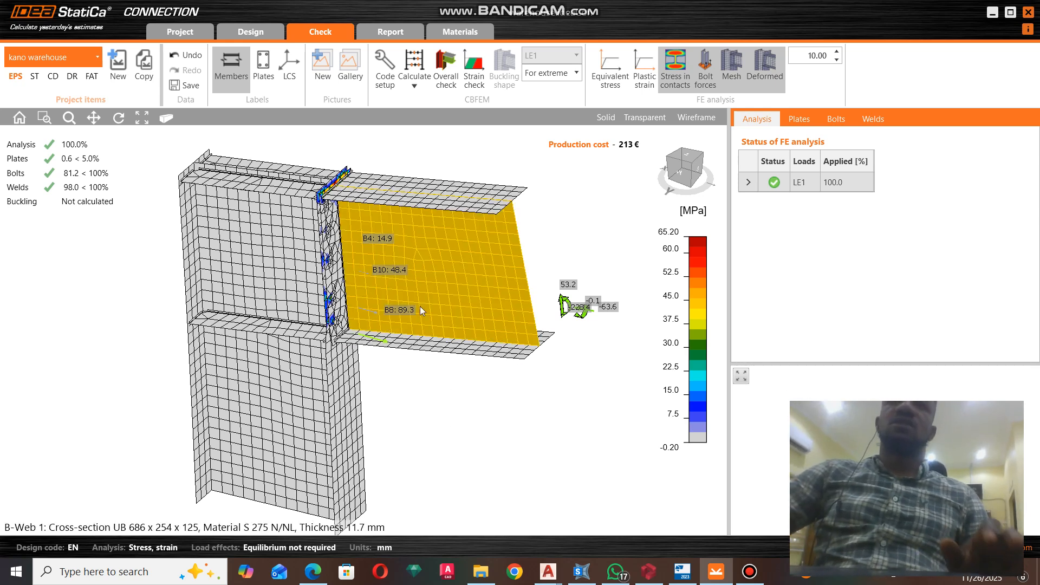
click(813, 112)
scroll(823, 266, down, 3)
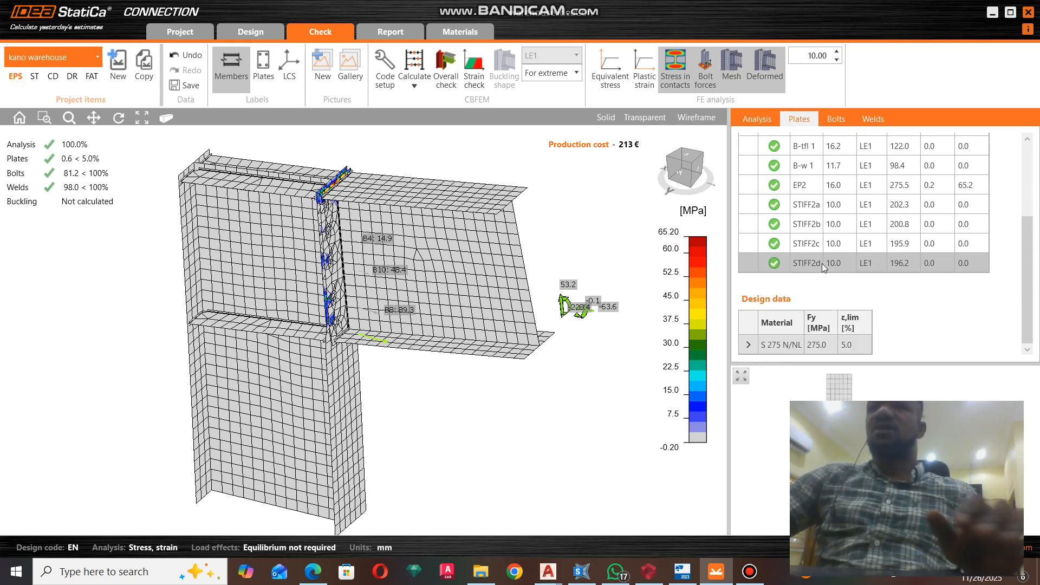
Review the bolt check results for B1 to B10 and the M22 8.8 bolt design data
click(838, 119)
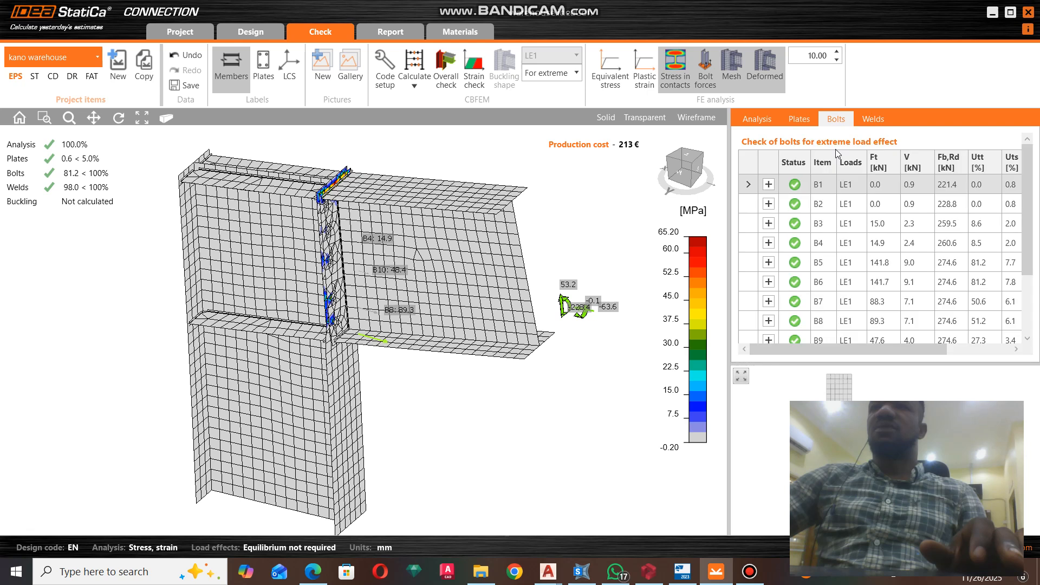
scroll(839, 206, down, 3)
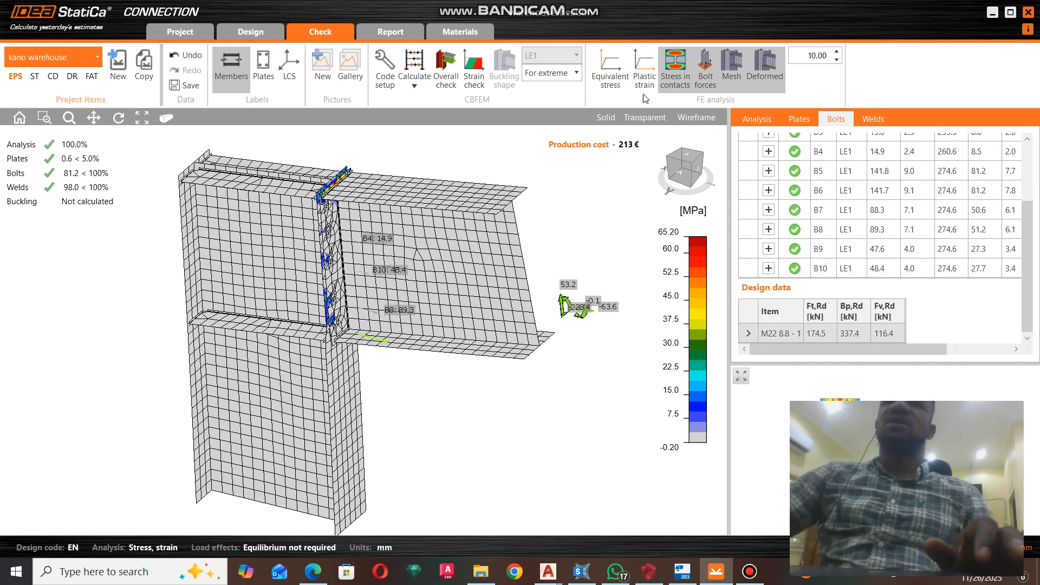
Open the detailed report of the kano warehouse connection and examine its check results, bolt table, code settings and model drawings
click(391, 32)
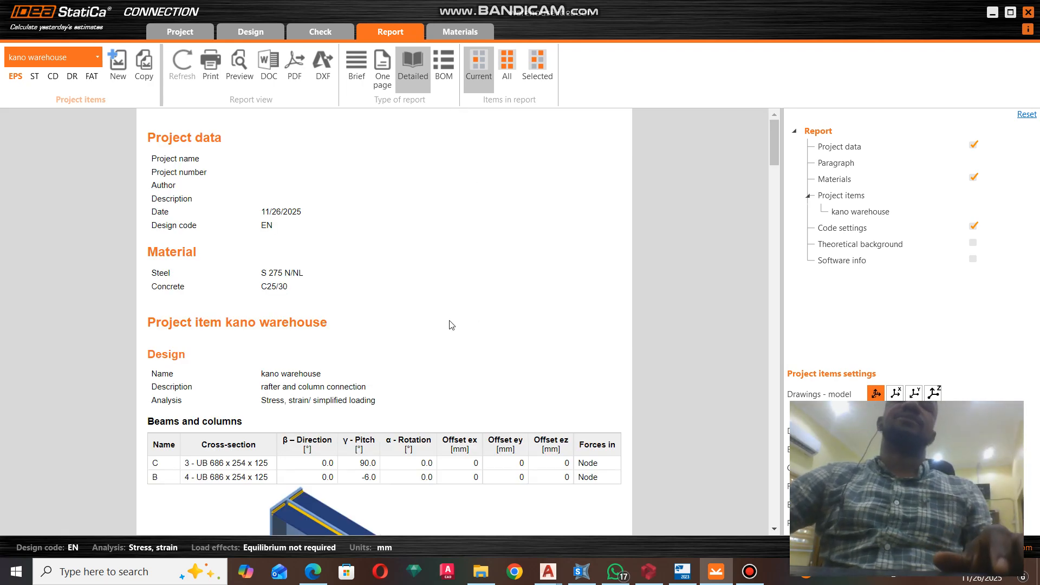
scroll(452, 324, down, 5)
scroll(390, 279, down, 20)
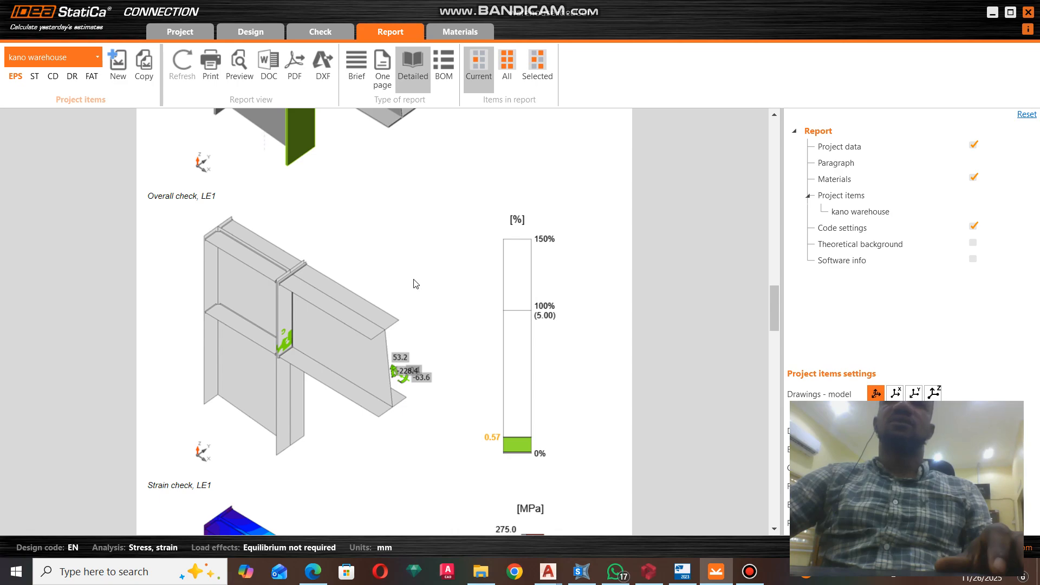
scroll(415, 283, down, 11)
scroll(415, 284, up, 3)
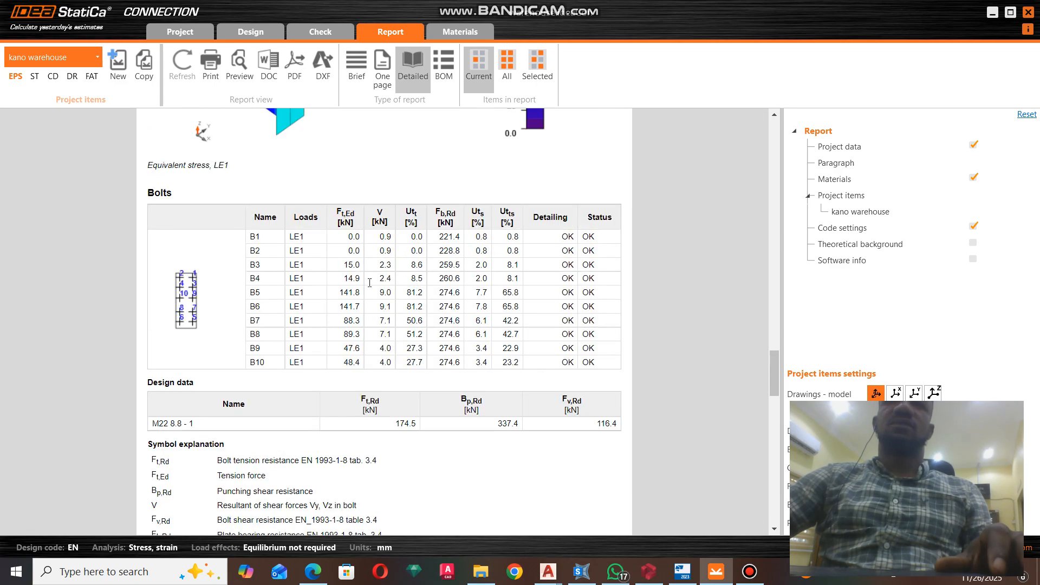
scroll(585, 236, down, 12)
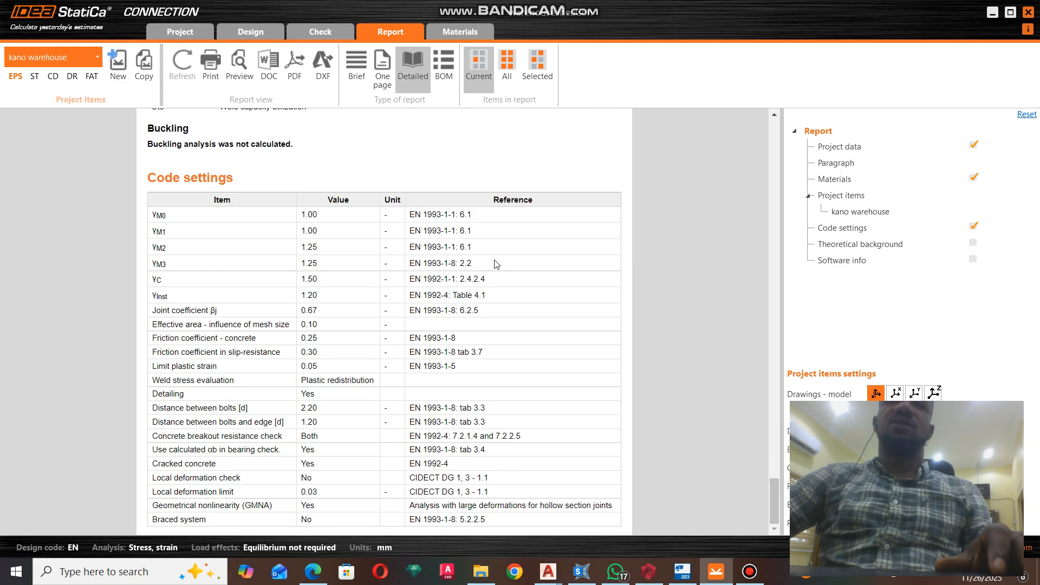
scroll(379, 219, up, 18)
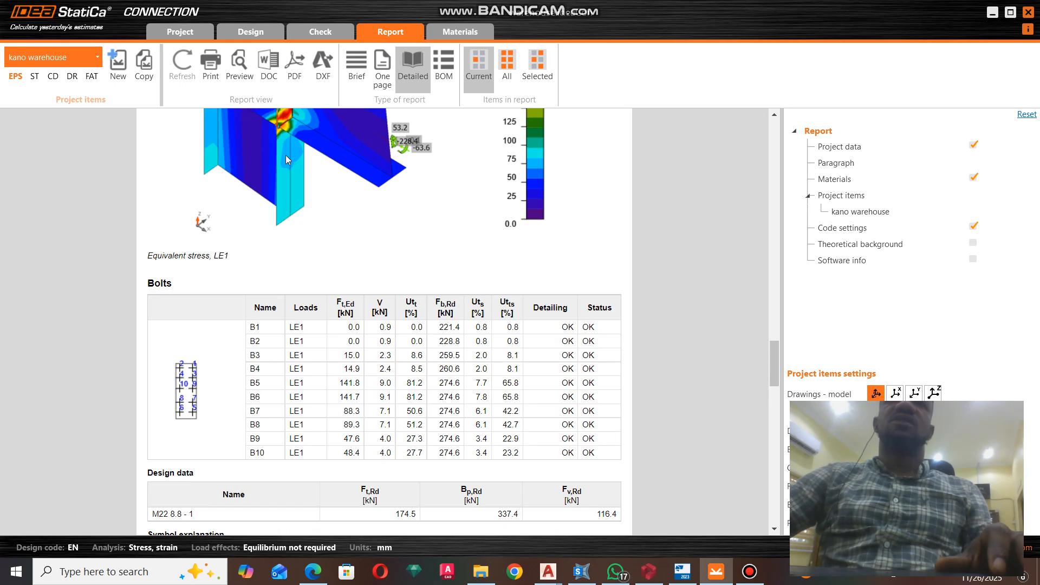
scroll(324, 193, up, 10)
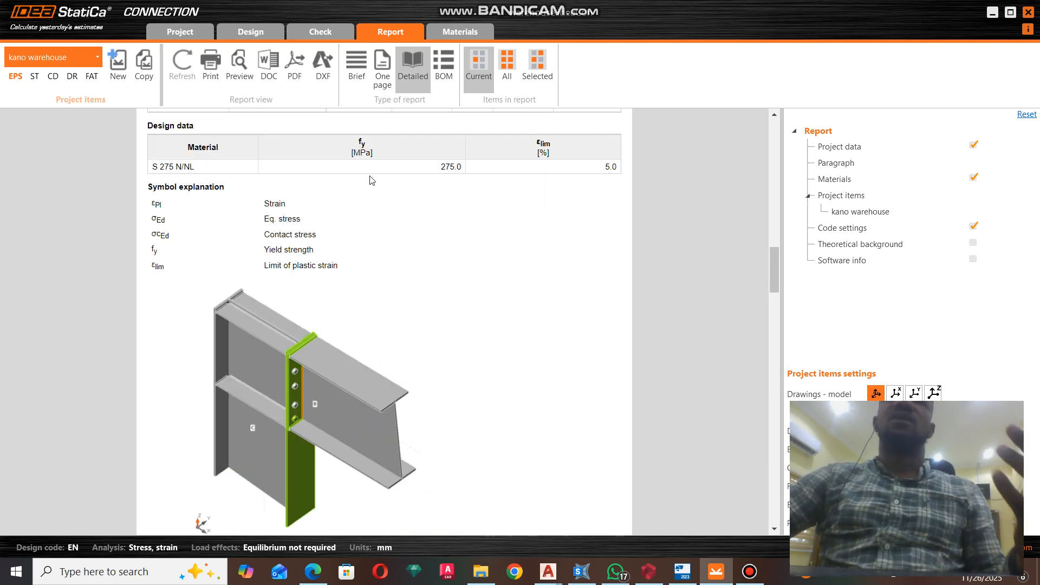
scroll(379, 184, up, 6)
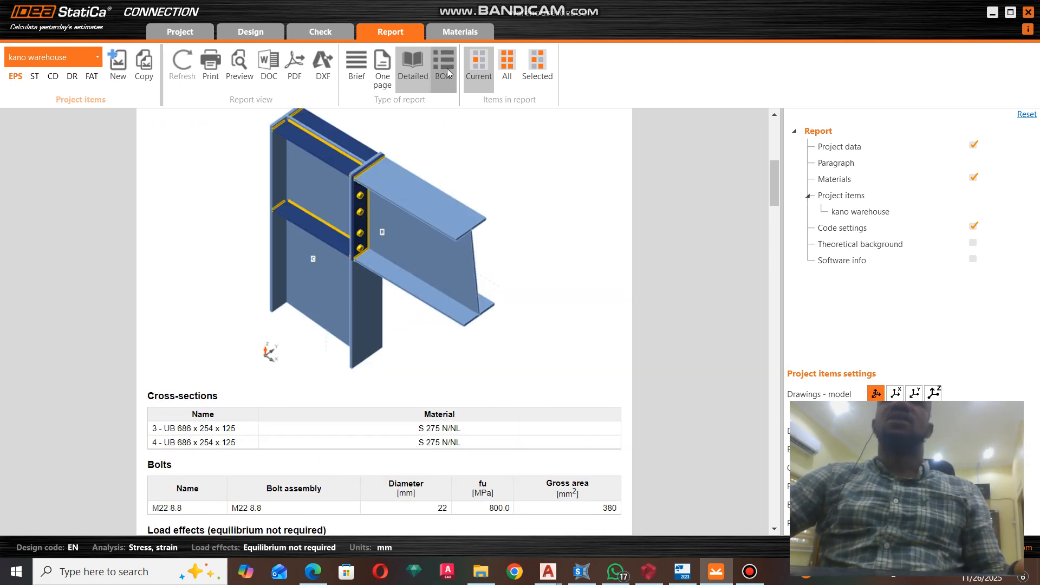
Generate the bill of material report and examine its manufacturing operations and the EP2 and STIFF2 plate drawings
click(445, 69)
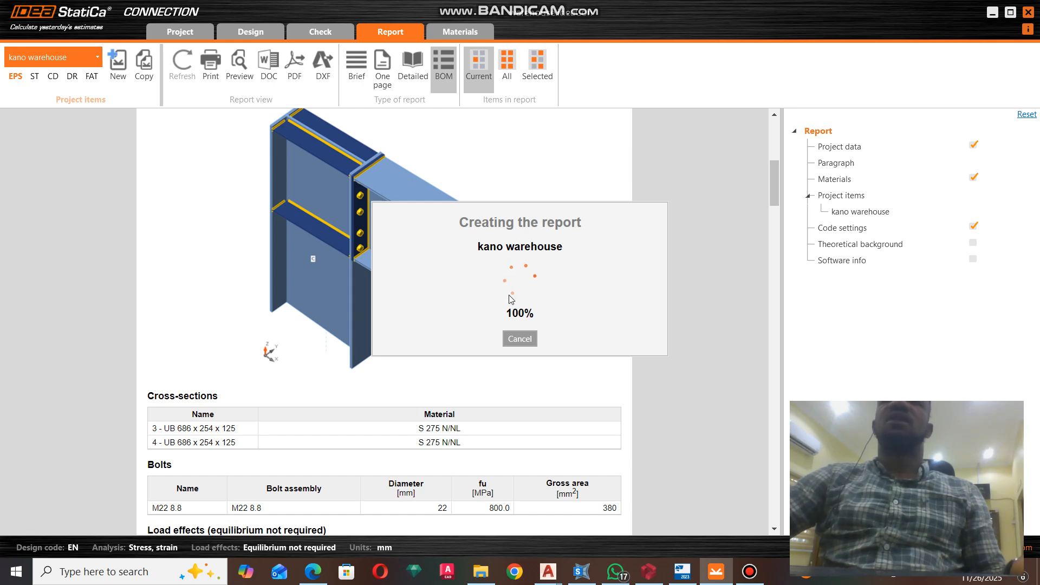
scroll(429, 323, down, 2)
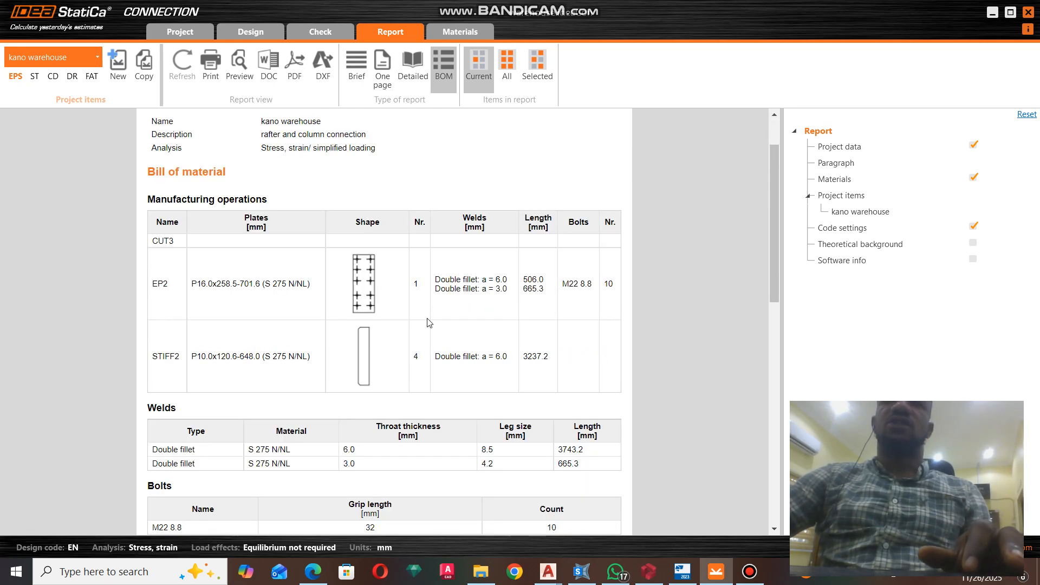
scroll(429, 323, down, 8)
scroll(327, 244, up, 1)
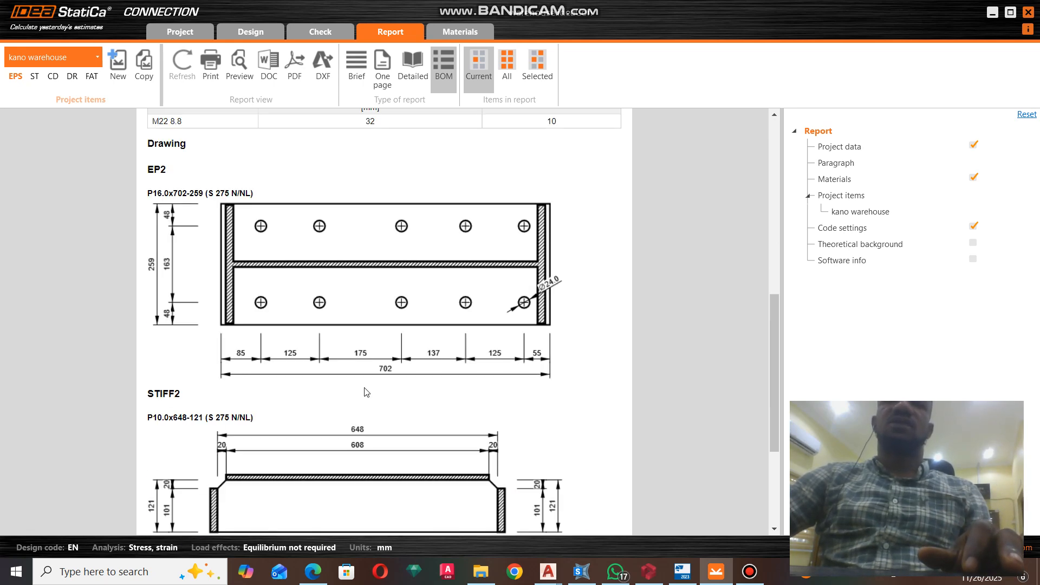